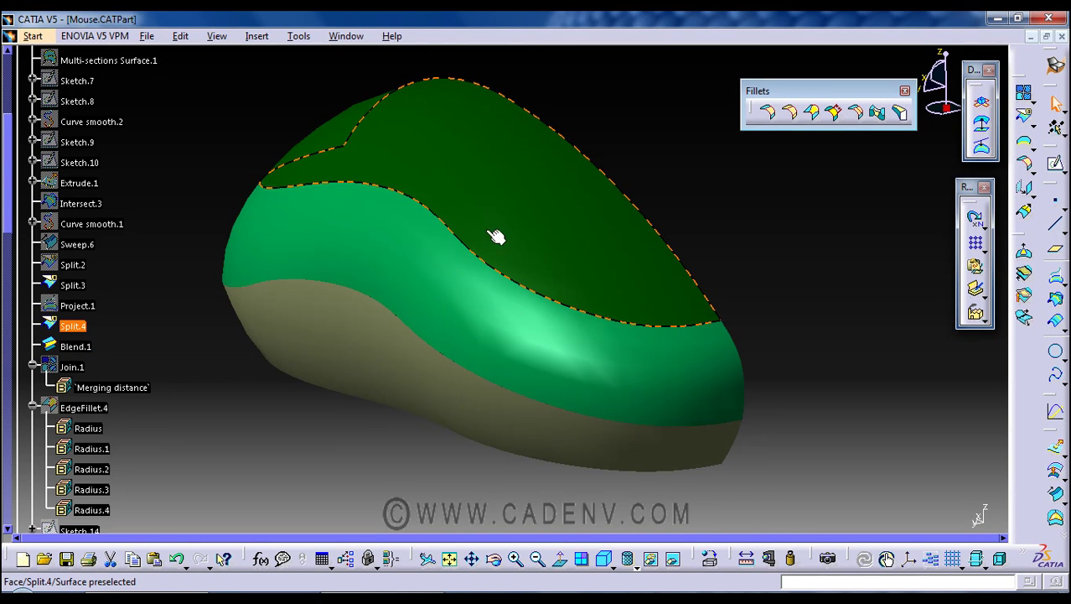
Identify the surfaces making up the mouse body and show the Join.1 surface.
click(436, 382)
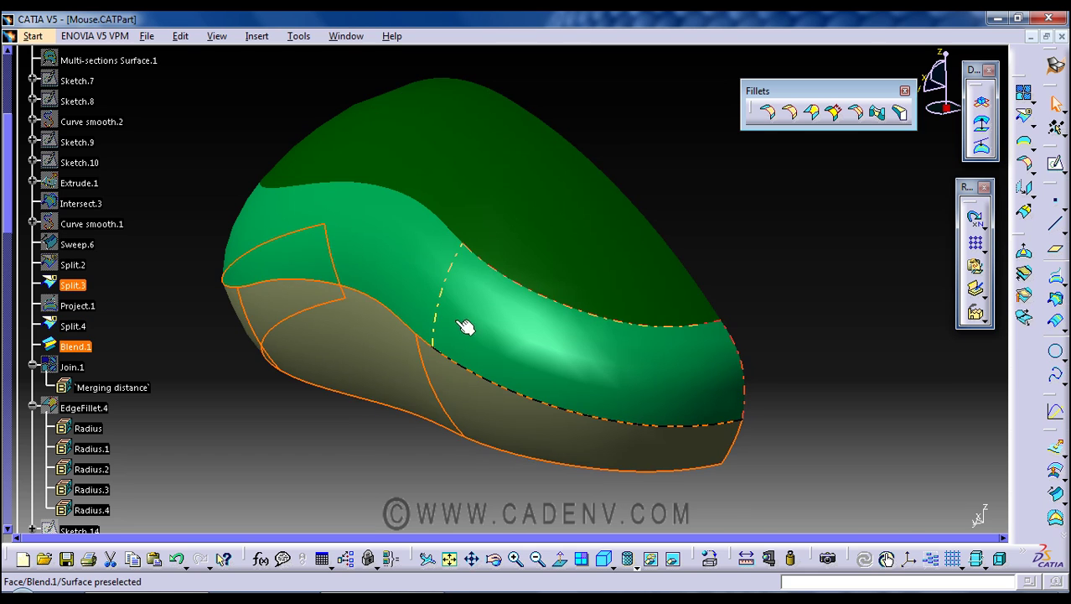
click(464, 312)
middle_drag(572, 390, 518, 382)
middle_drag(420, 231, 424, 258)
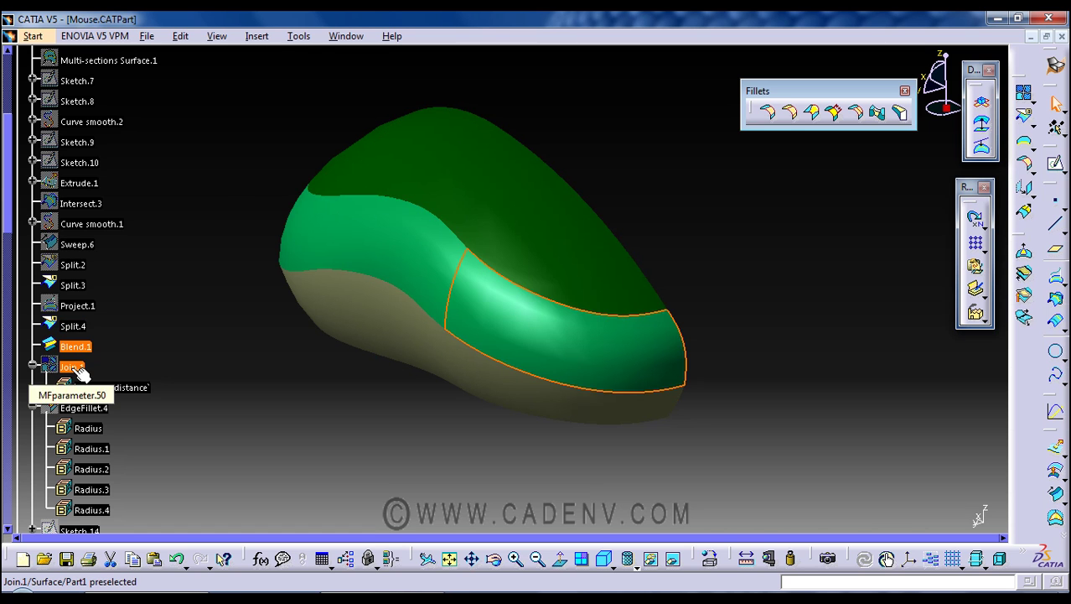
right_click(108, 371)
click(147, 75)
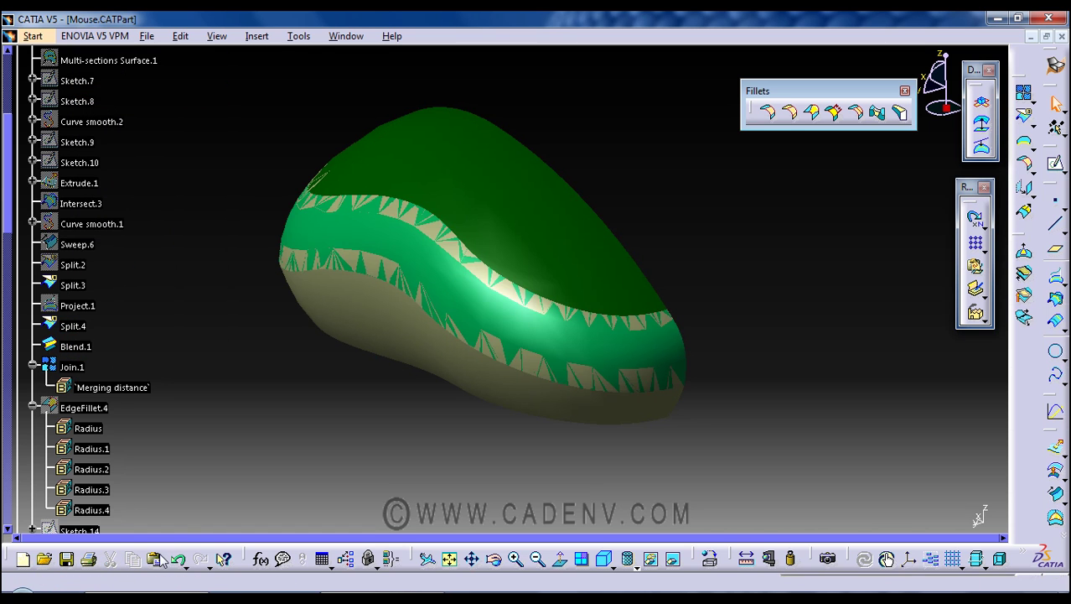
Review the Join.1 definition combining Split.4, Blend.1 and Split.3, and confirm it.
double_click(90, 375)
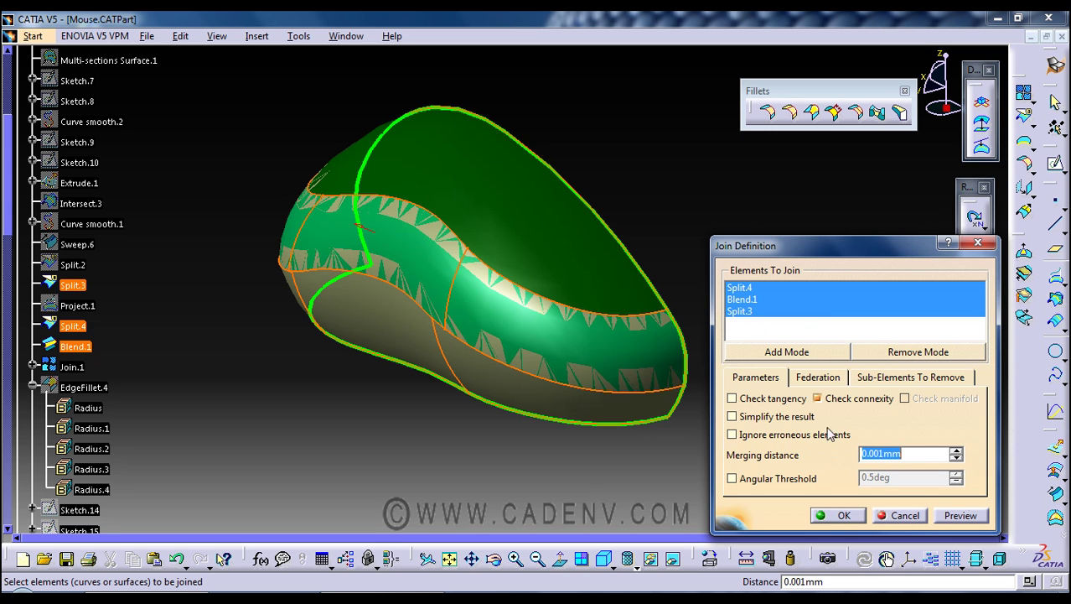
click(843, 516)
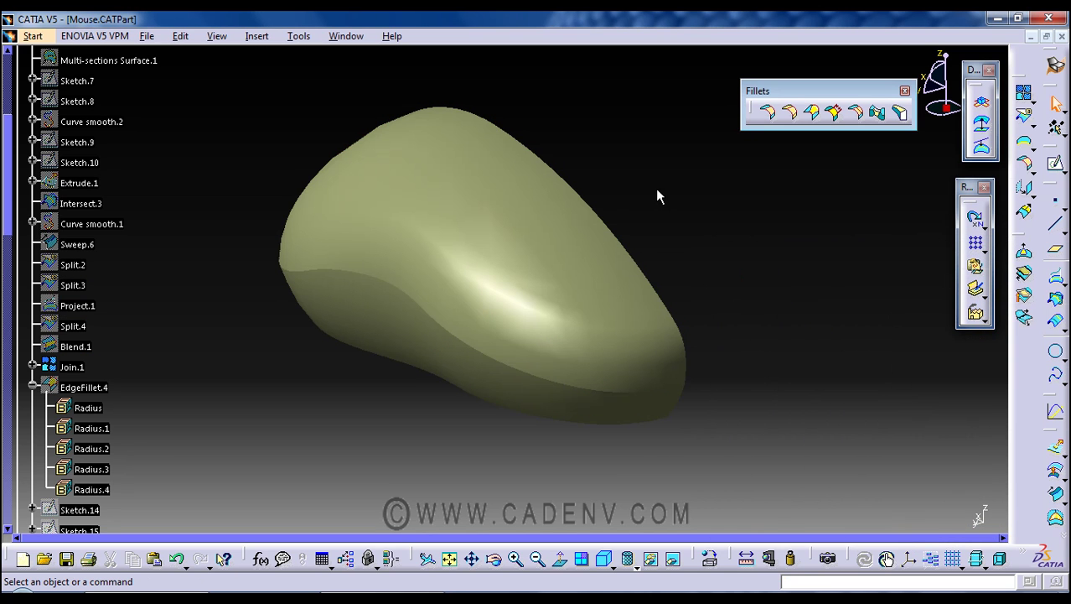
Detach the Operations toolbar as a floating toolbar beside the model and locate the Join command.
scroll(154, 293, down, 2)
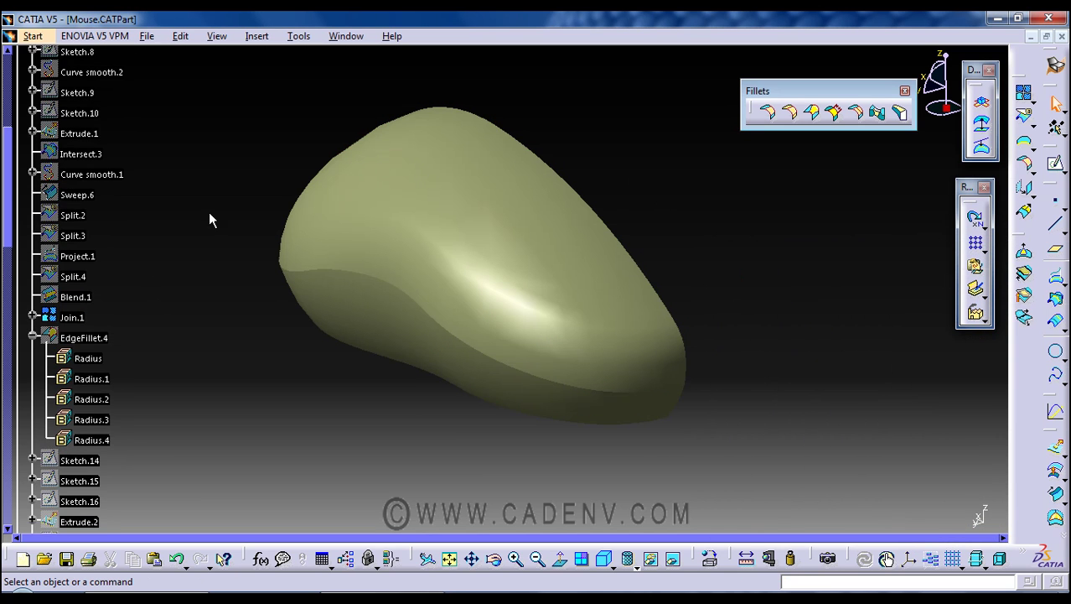
drag(195, 64, 528, 96)
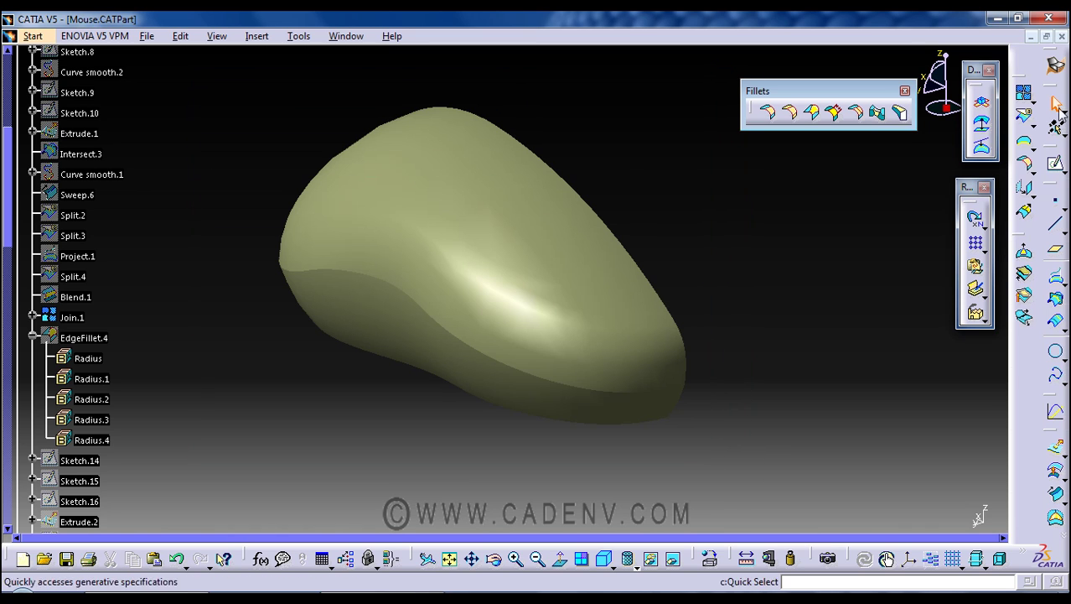
drag(1023, 79, 874, 190)
click(256, 36)
mouse_move(304, 231)
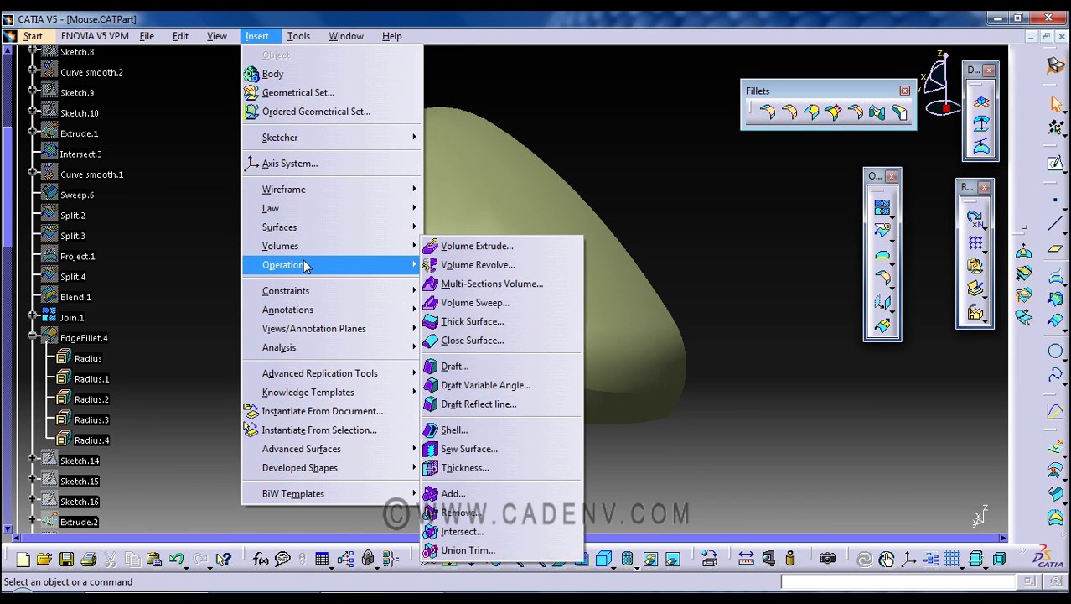
mouse_move(306, 264)
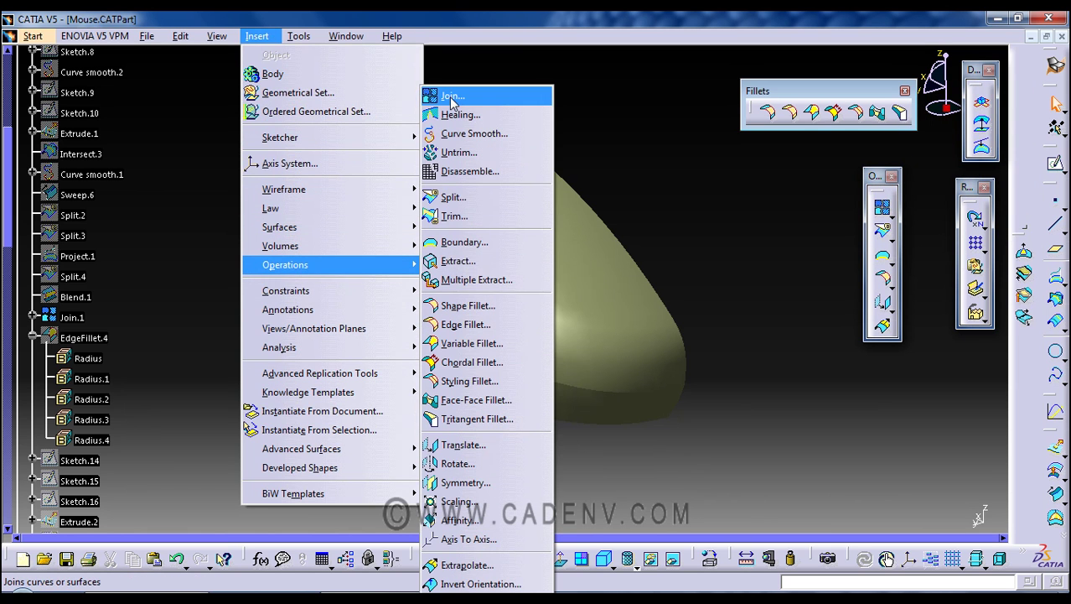
click(889, 199)
drag(873, 179, 925, 214)
Hide the joined surface and show the filleted surface EdgeFillet.4 instead.
middle_drag(653, 191, 478, 179)
drag(244, 82, 802, 510)
key(space)
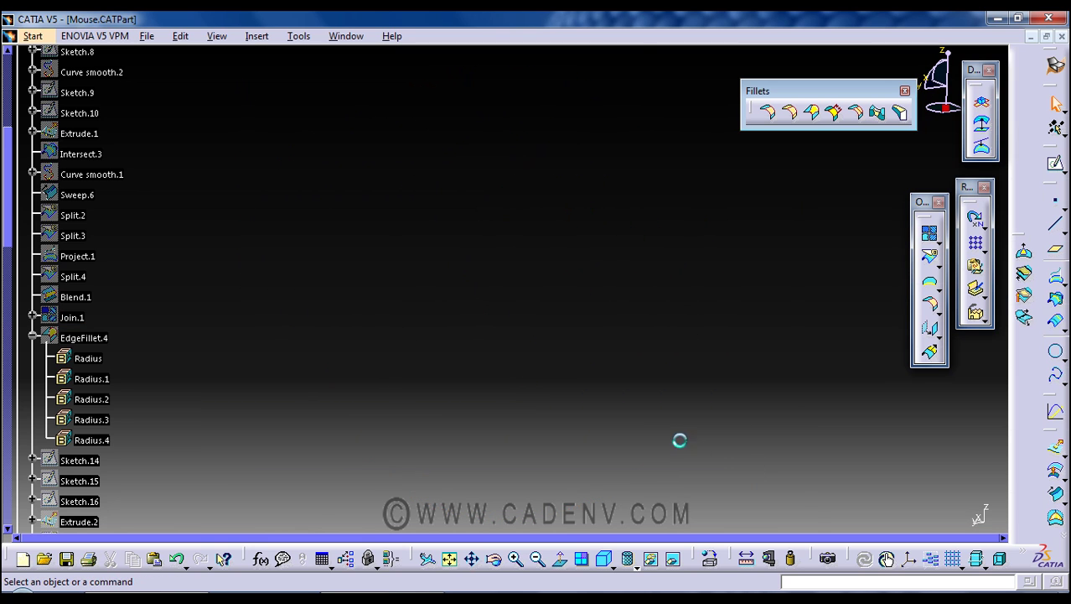
right_click(110, 344)
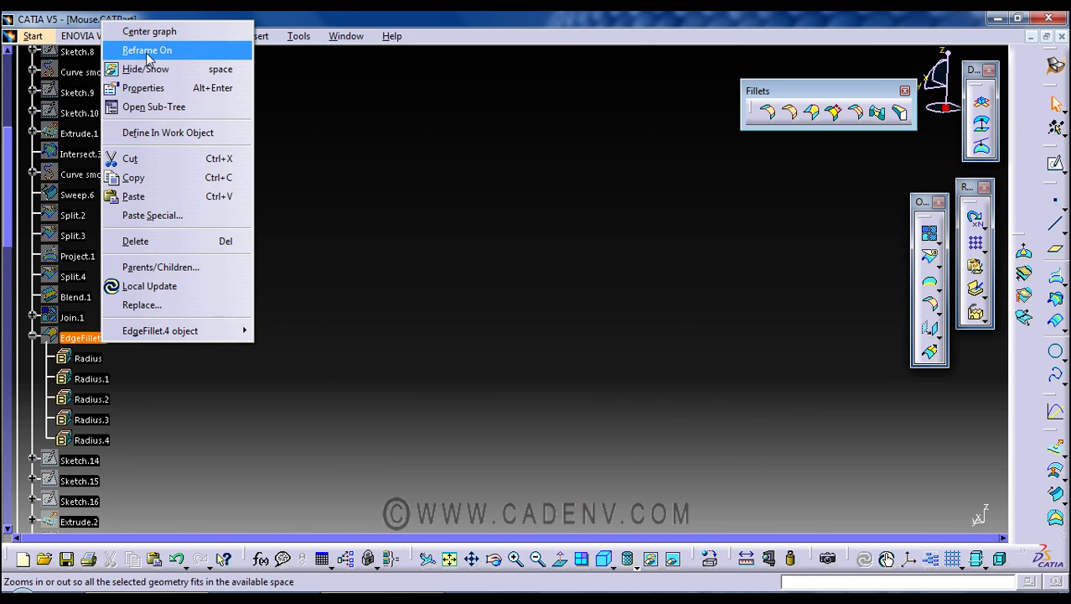
click(151, 69)
middle_drag(412, 299, 312, 315)
click(118, 337)
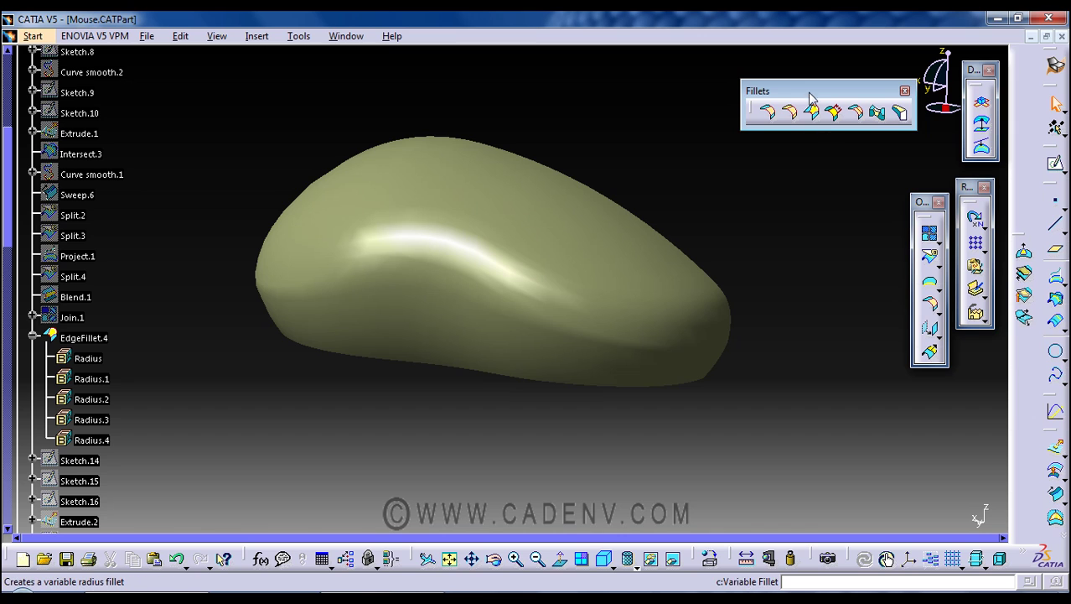
Move the Fillets toolbar aside and examine the variable radius definition of EdgeFillet.4 without changing it.
drag(810, 94, 831, 64)
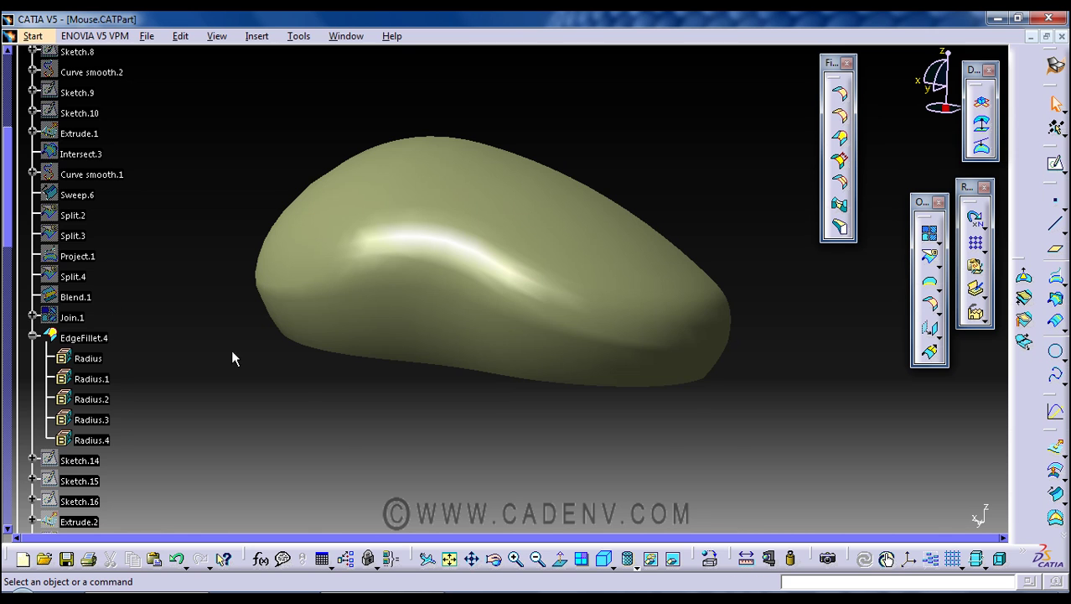
scroll(232, 351, up, 1)
mouse_move(232, 352)
middle_down()
mouse_move(235, 341)
mouse_move(243, 359)
middle_up()
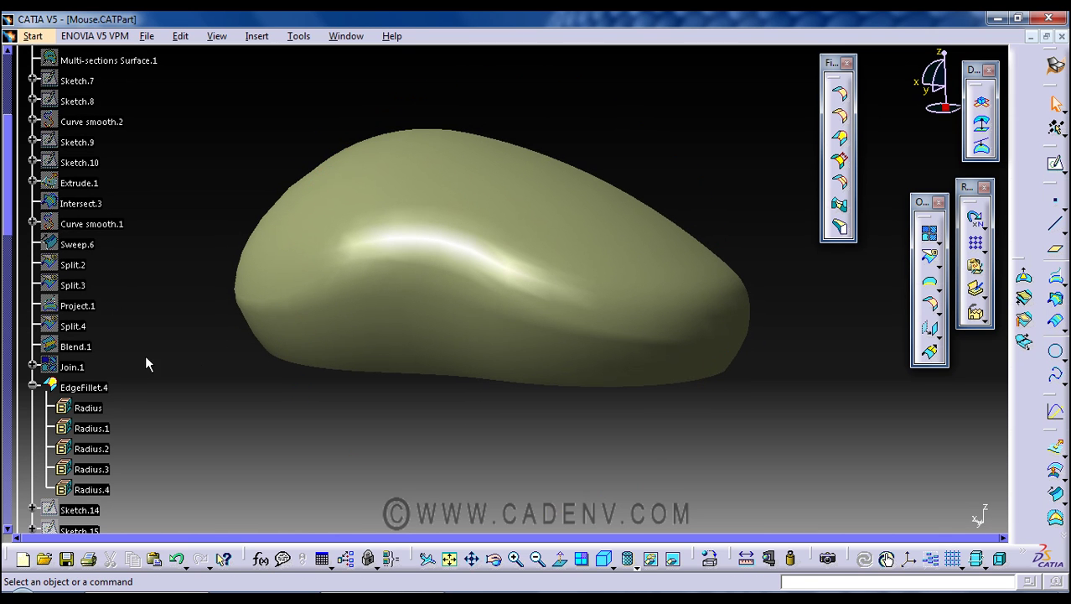
double_click(99, 391)
middle_drag(239, 411, 601, 377)
scroll(545, 388, up, 1)
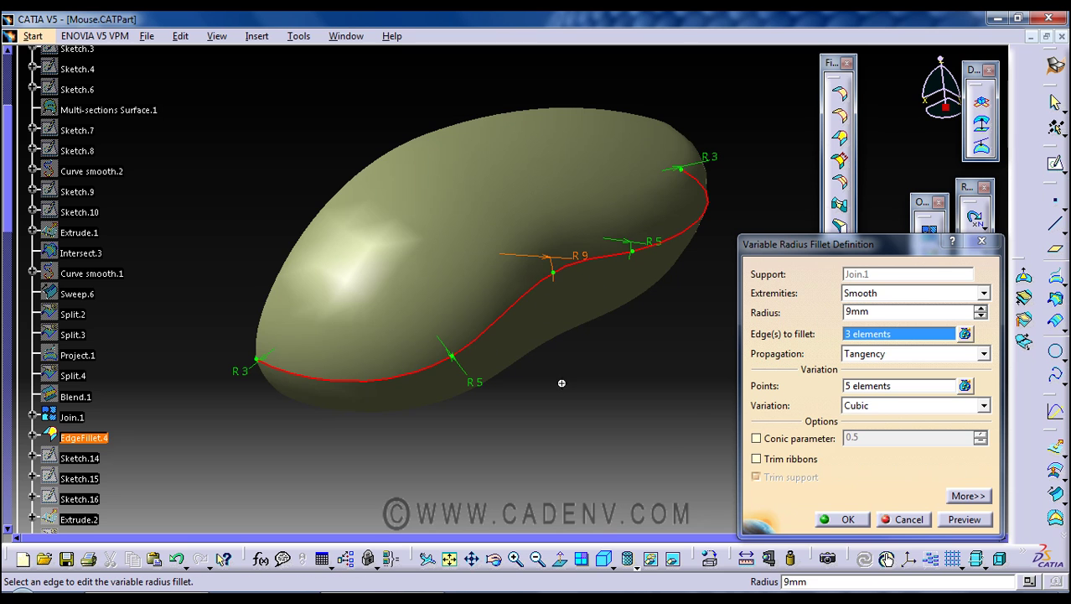
middle_drag(563, 376, 600, 370)
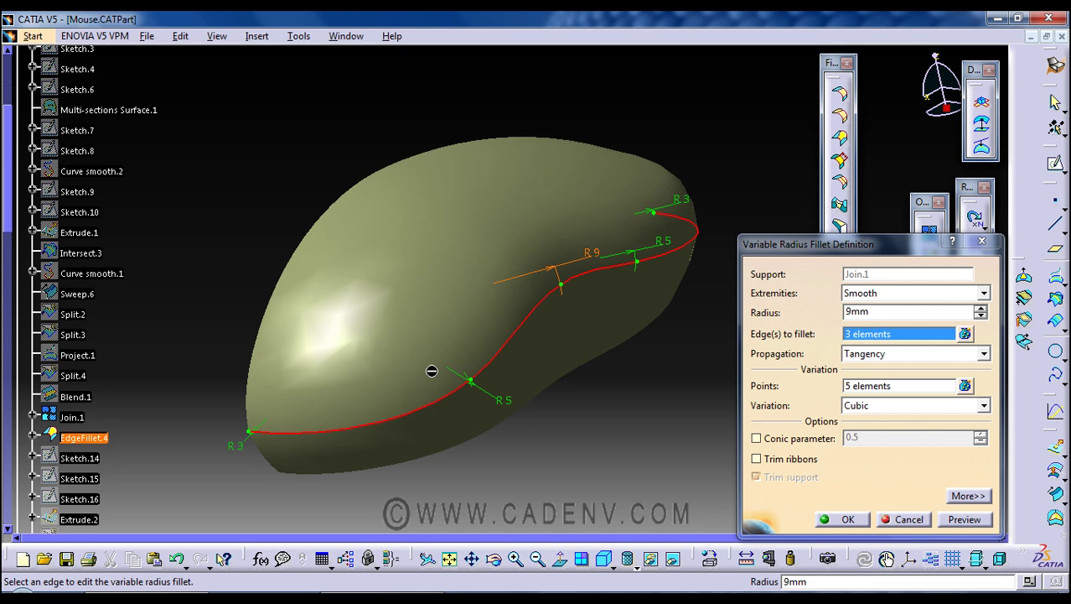
click(904, 519)
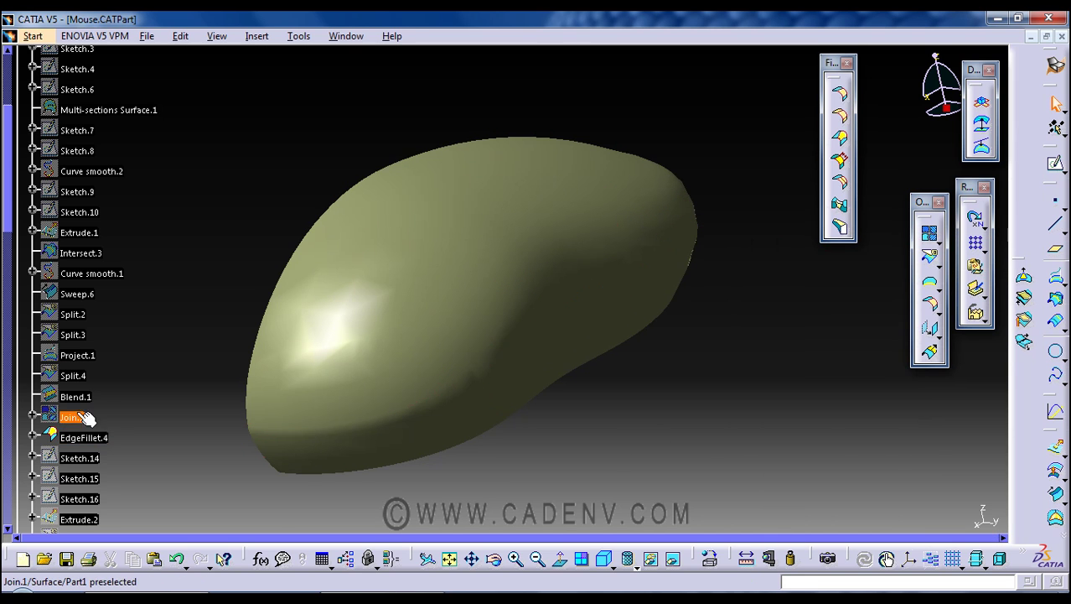
Examine the curves, supports and continuity settings in the Blend.1 definition, leaving them as they are.
double_click(75, 397)
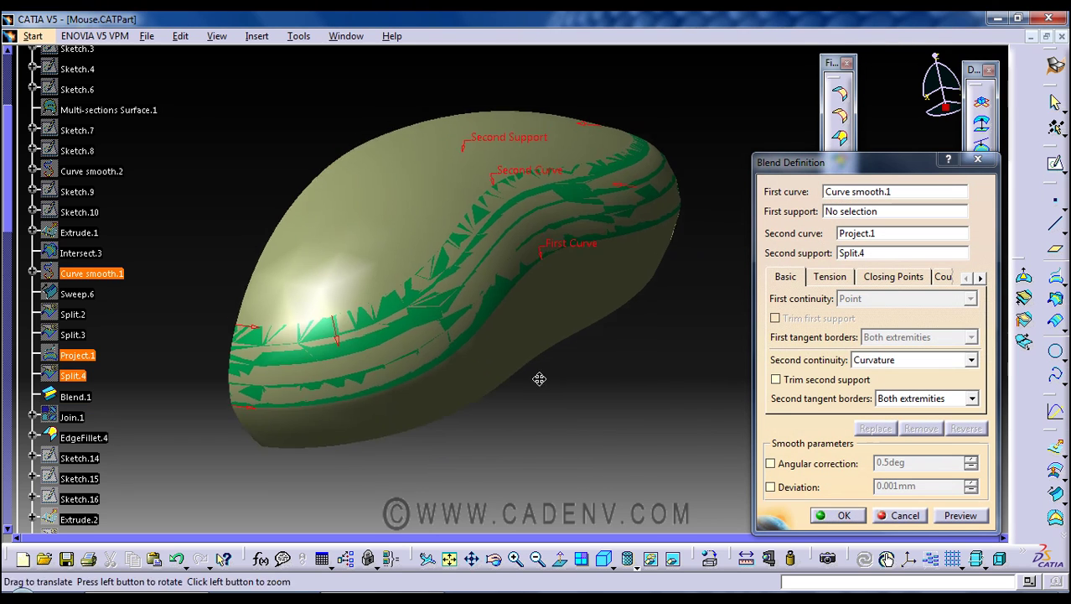
middle_drag(539, 379, 469, 394)
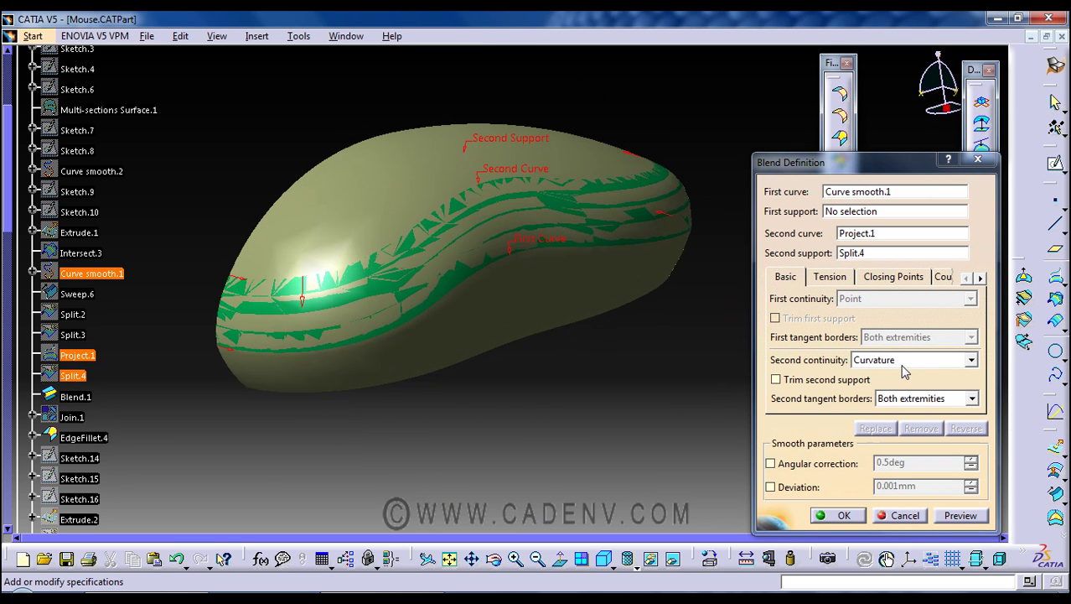
click(905, 515)
middle_drag(523, 403, 518, 412)
Reopen the EdgeFillet.4 definition and inspect the radius at each point along the filleted edge.
double_click(84, 438)
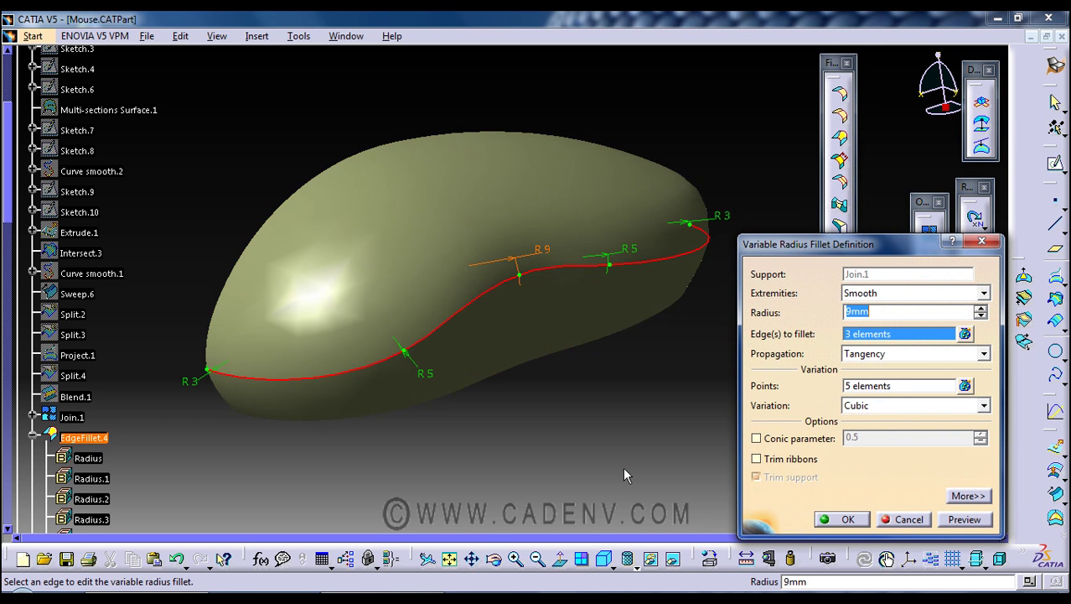
click(191, 384)
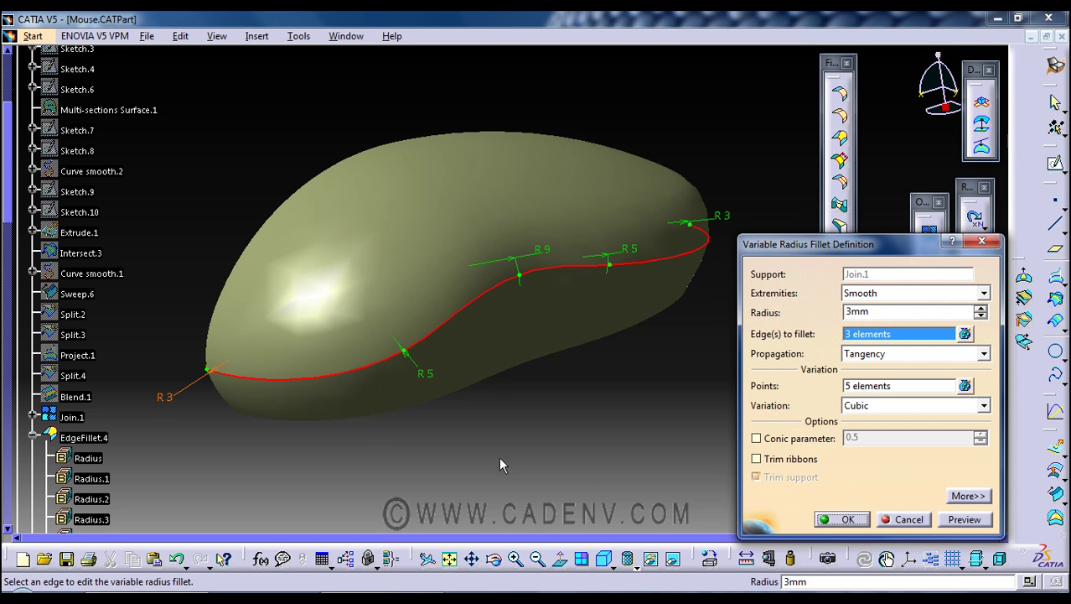
click(430, 377)
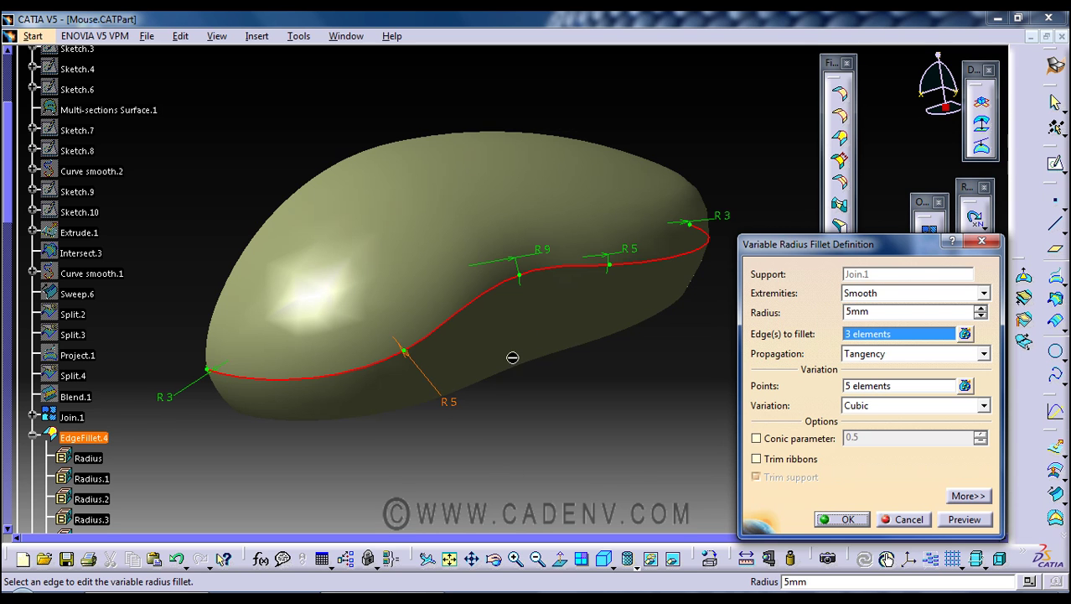
middle_drag(528, 339, 616, 323)
click(586, 236)
click(654, 261)
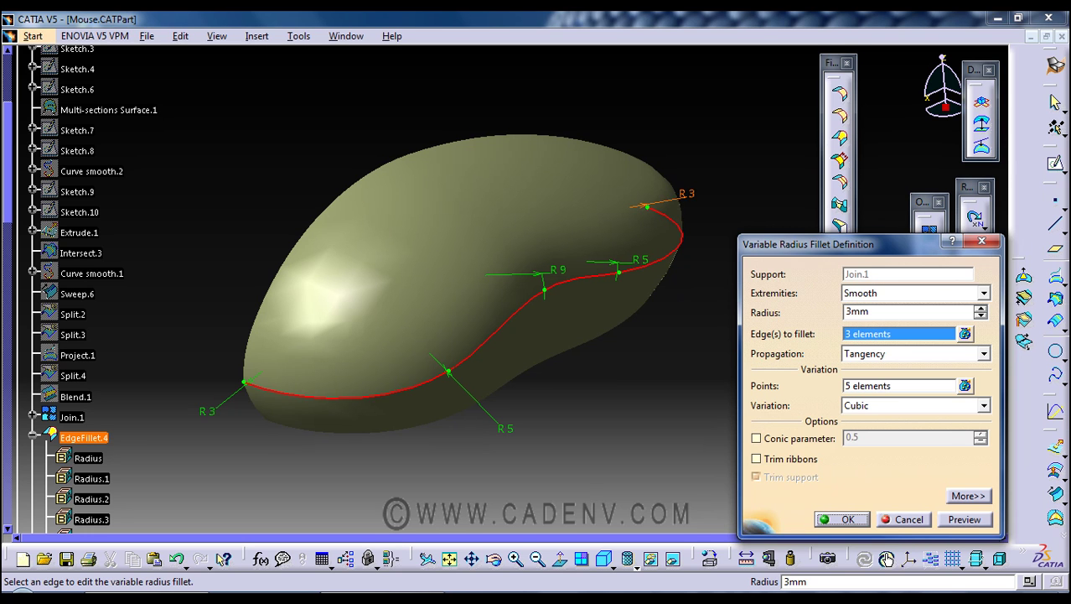
click(907, 519)
Hide EdgeFillet.4 and show the unfilleted Join.1 surface again.
middle_drag(648, 421, 572, 436)
drag(224, 87, 754, 462)
key(space)
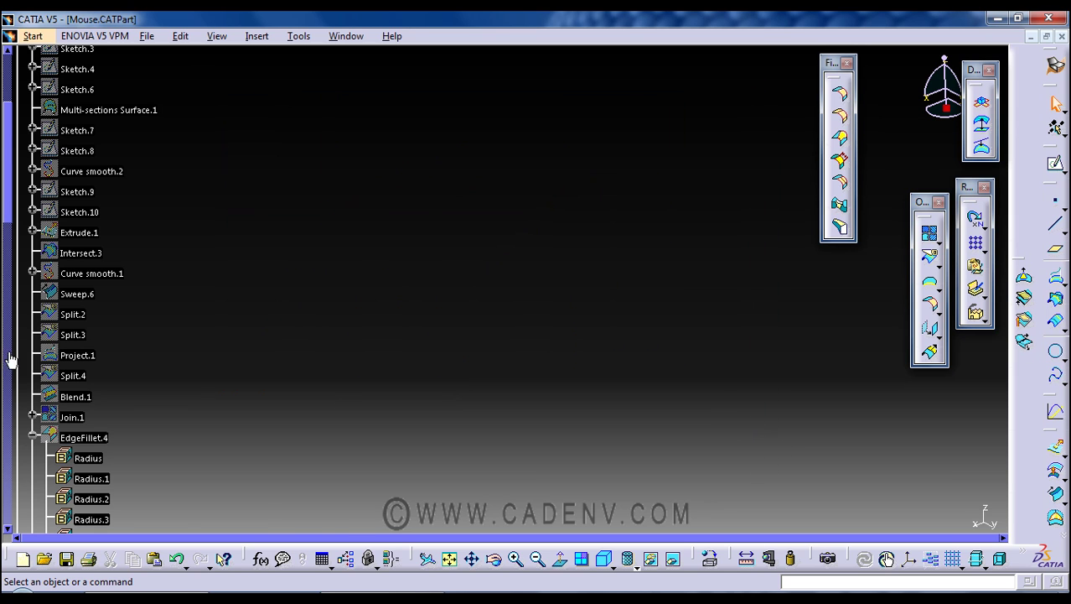
click(71, 417)
key(h)
middle_drag(529, 300, 503, 260)
click(690, 327)
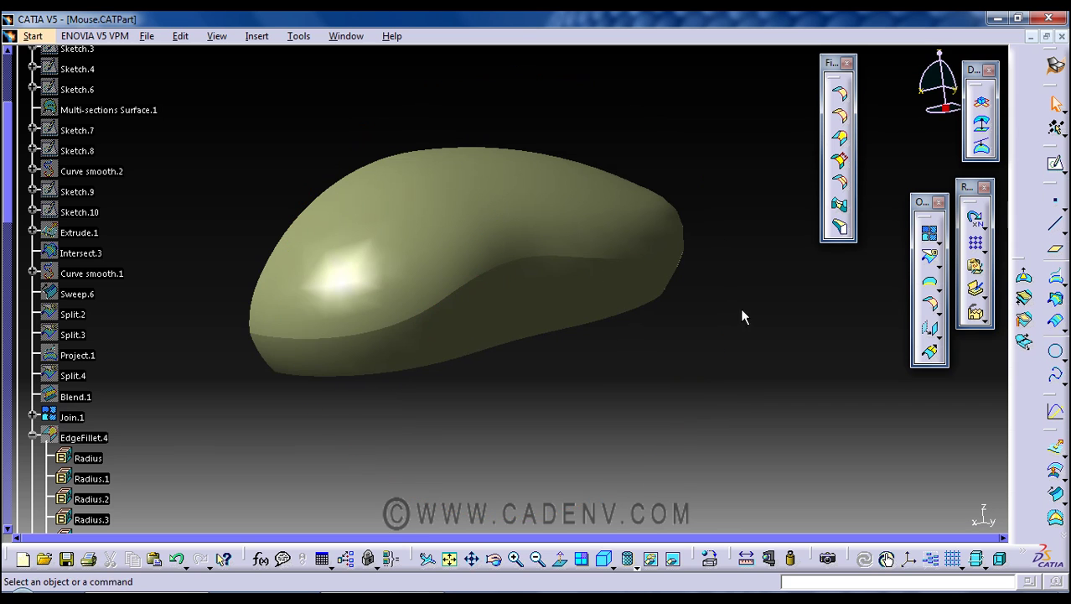
click(840, 137)
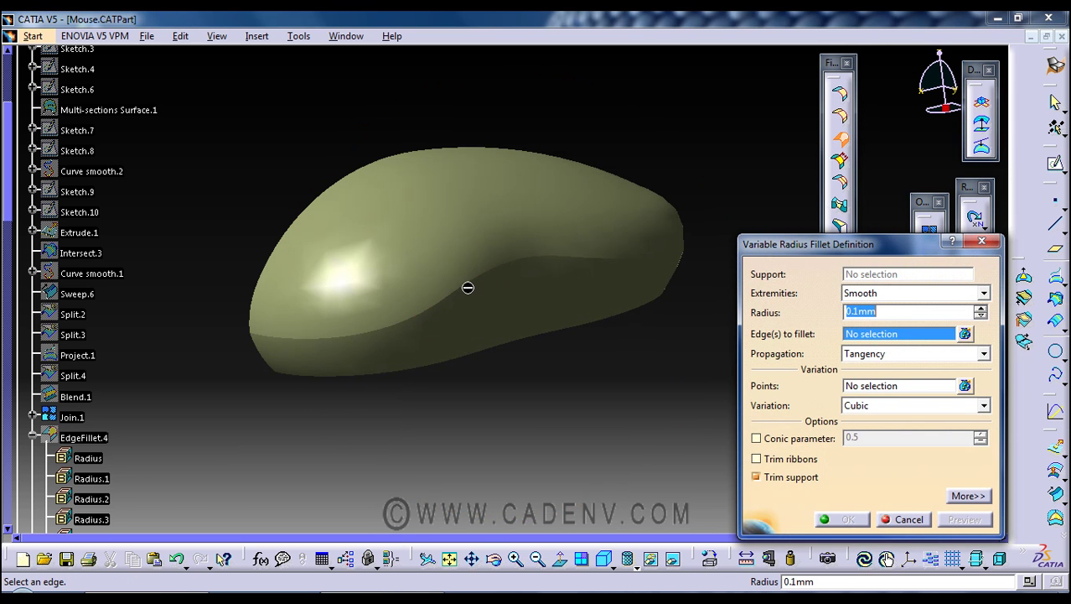
click(477, 290)
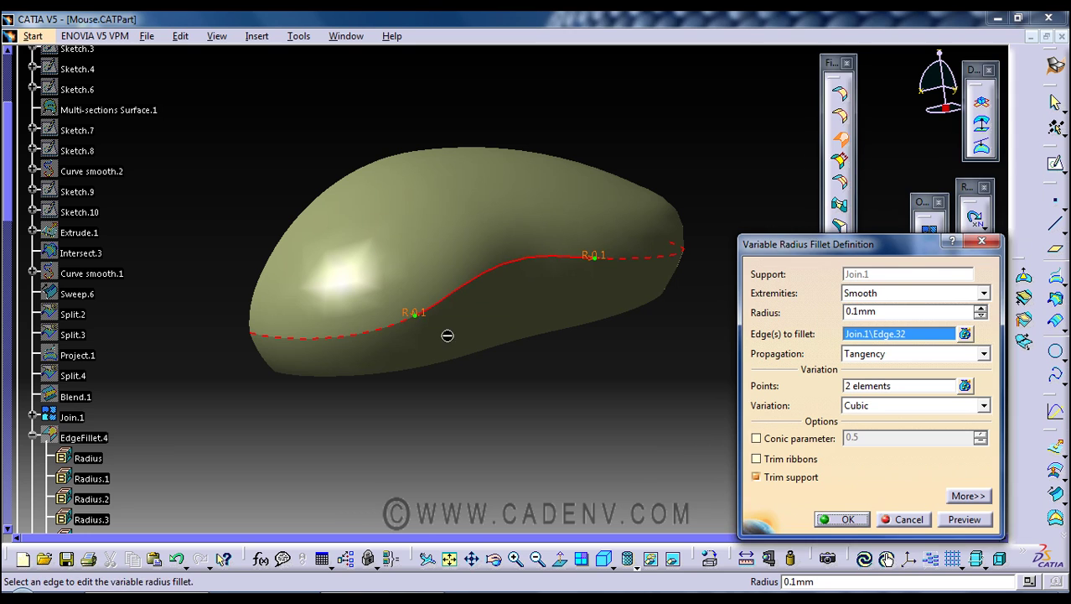
middle_drag(454, 351, 360, 323)
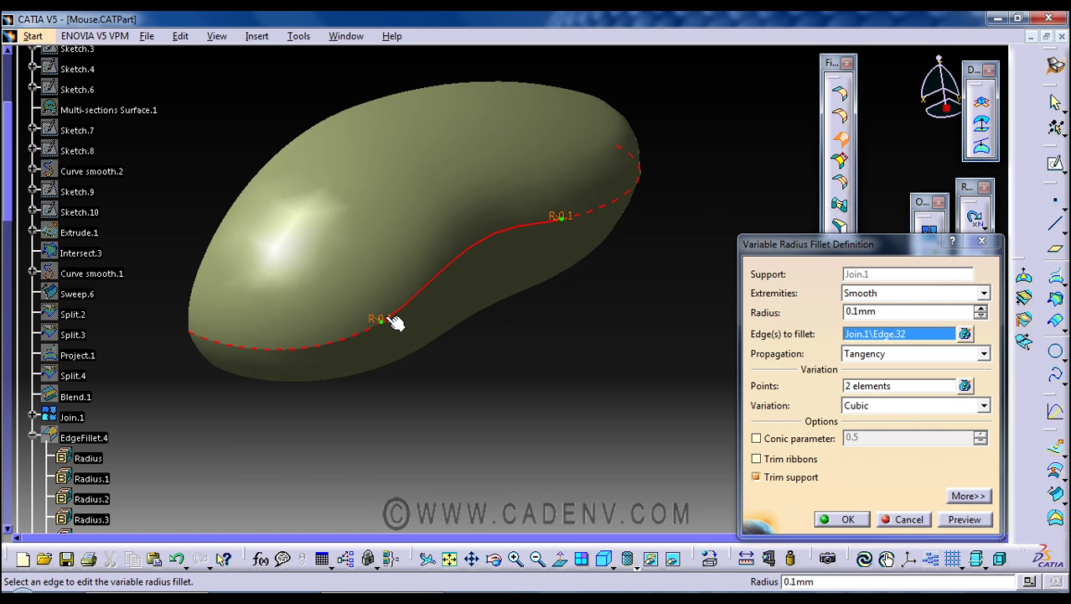
drag(394, 322, 417, 337)
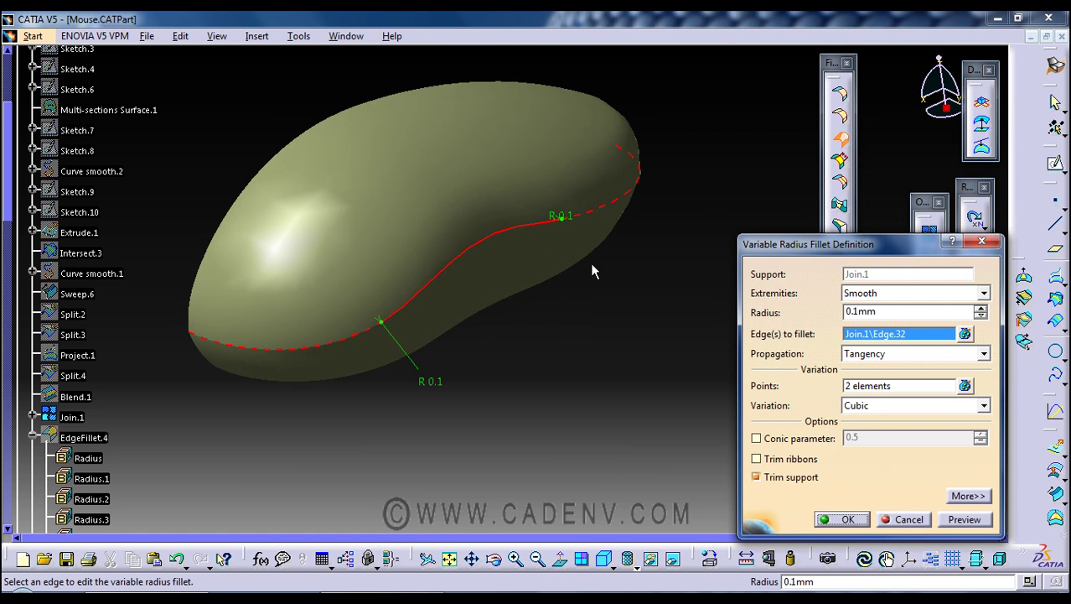
drag(575, 217, 596, 242)
click(904, 526)
Start a variable radius fillet of 5 mm on the curved side edge of Join.1.
middle_drag(510, 356, 535, 318)
click(840, 140)
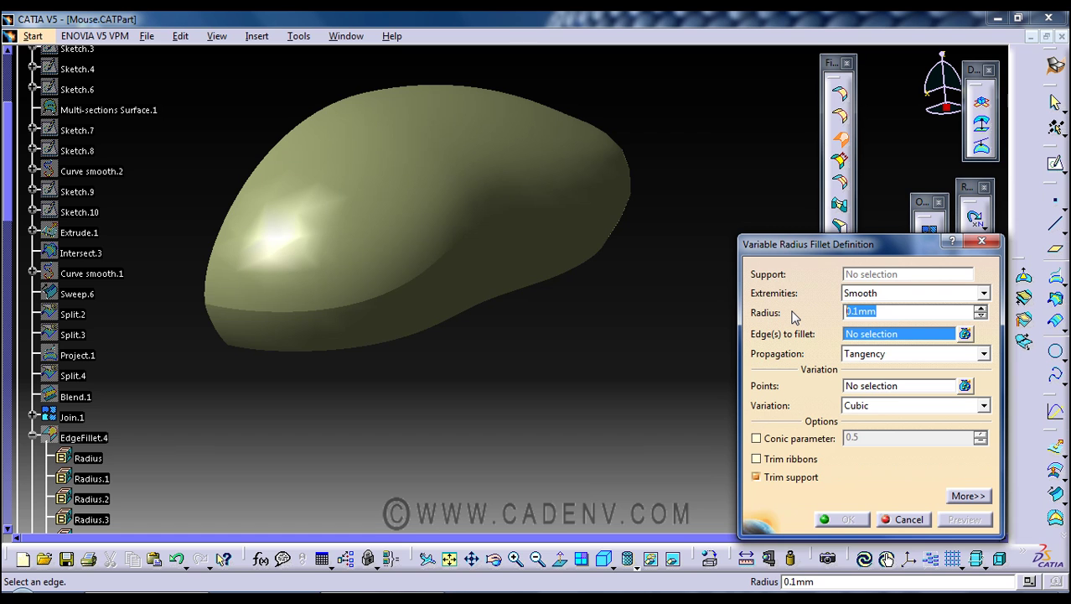
text(5mm)
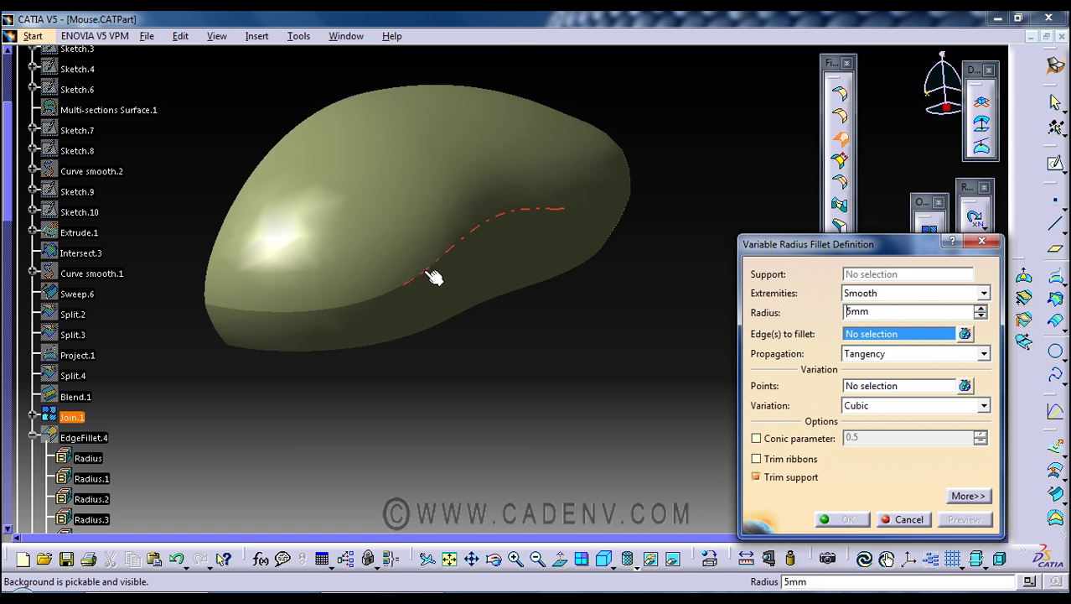
click(421, 270)
middle_drag(454, 359, 542, 332)
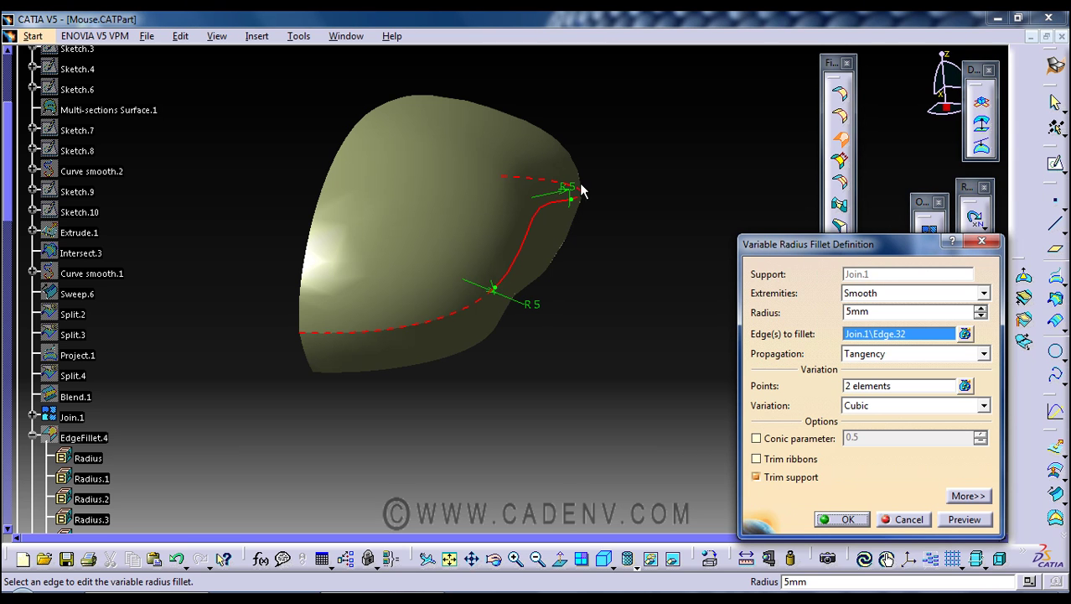
middle_drag(607, 198, 509, 306)
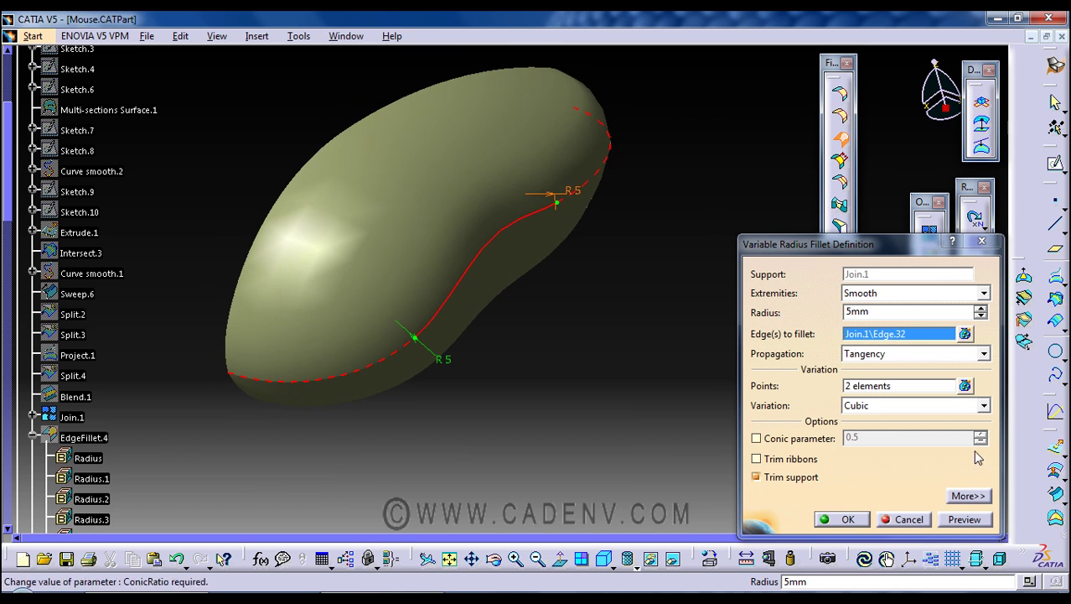
Add a variation point at the open end vertex of the fillet edge and set its radius to 3 mm.
click(963, 388)
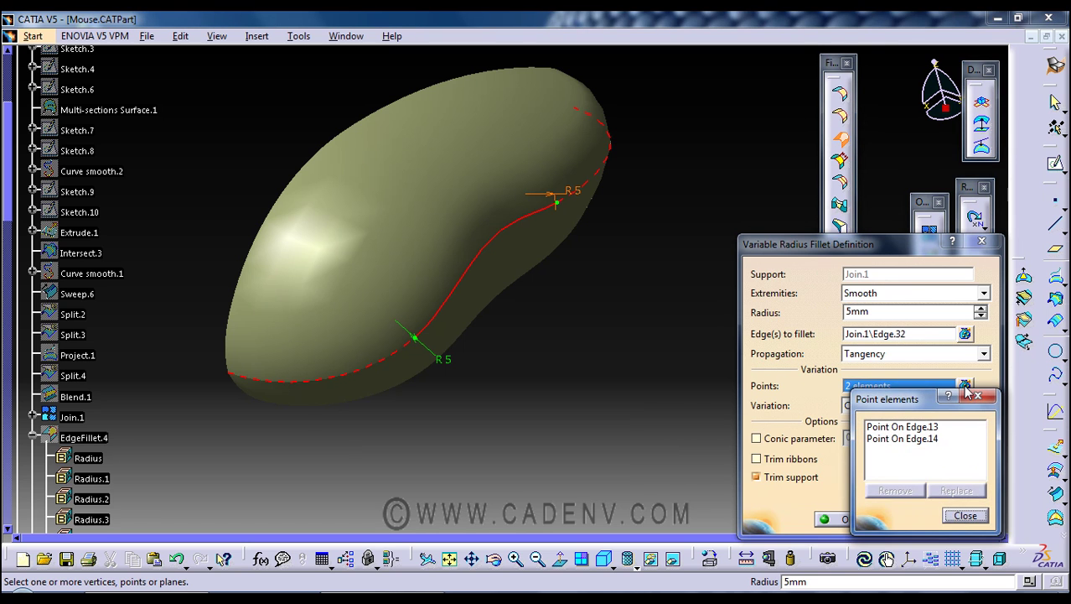
middle_drag(359, 434, 256, 425)
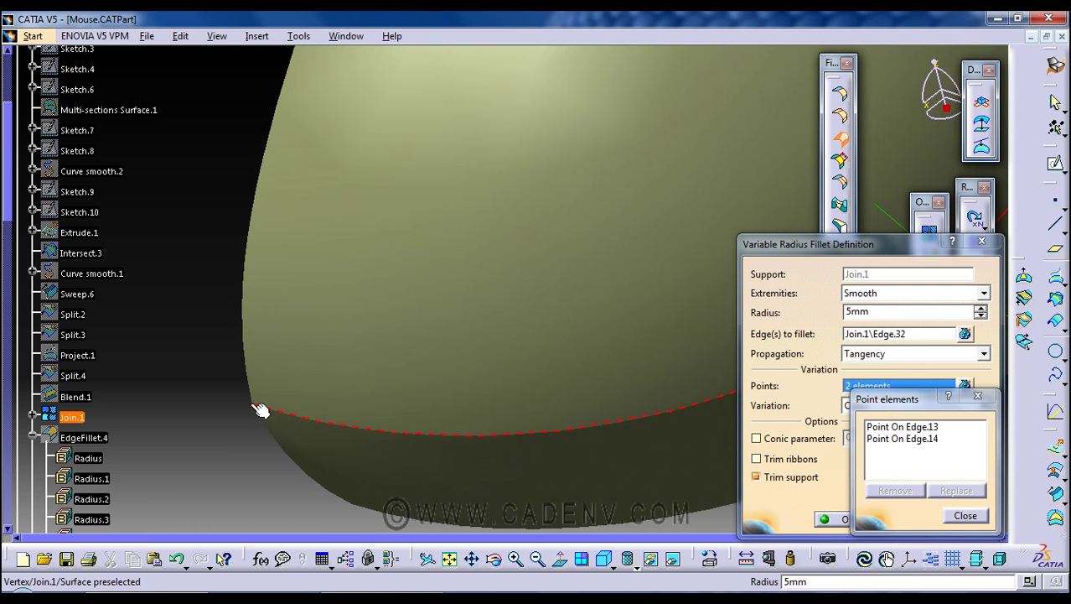
click(252, 411)
middle_drag(189, 465, 266, 376)
drag(388, 312, 346, 377)
middle_drag(411, 374, 391, 414)
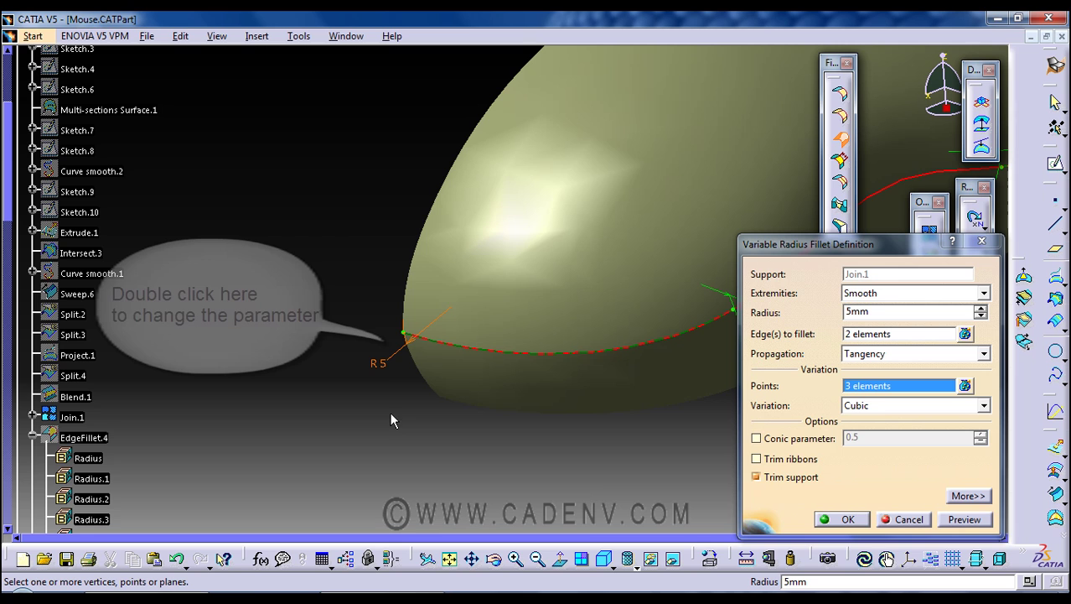
double_click(377, 364)
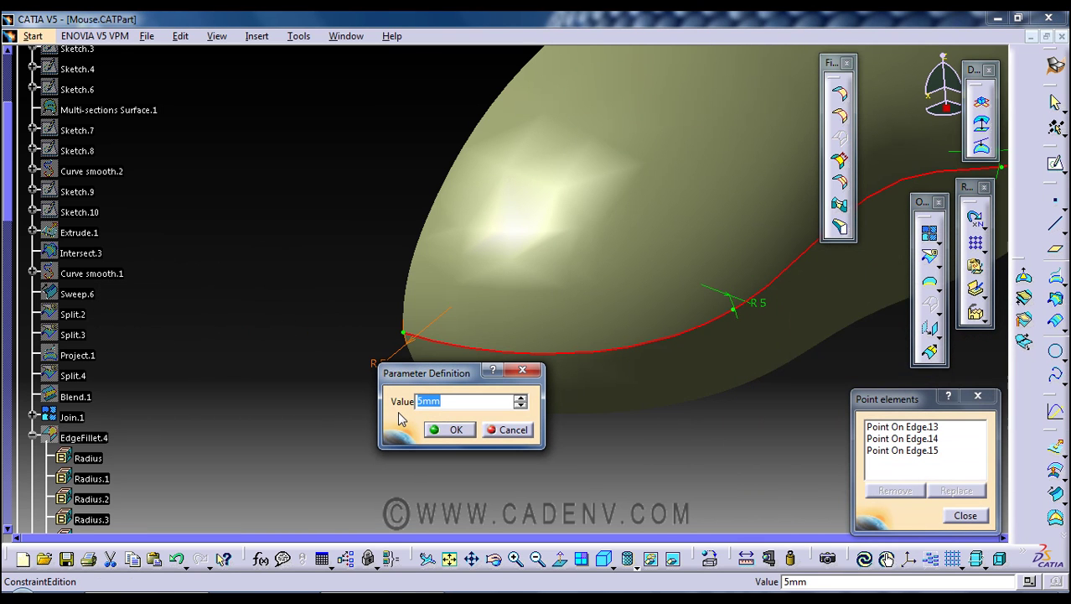
text(3)
key(Return)
Add a variation point on the inward-curving part of the side edge and set its radius to 9 mm.
mouse_move(509, 390)
middle_down()
mouse_move(258, 270)
mouse_move(315, 321)
mouse_move(371, 336)
mouse_move(376, 314)
mouse_move(412, 362)
mouse_move(411, 393)
mouse_move(353, 359)
middle_up()
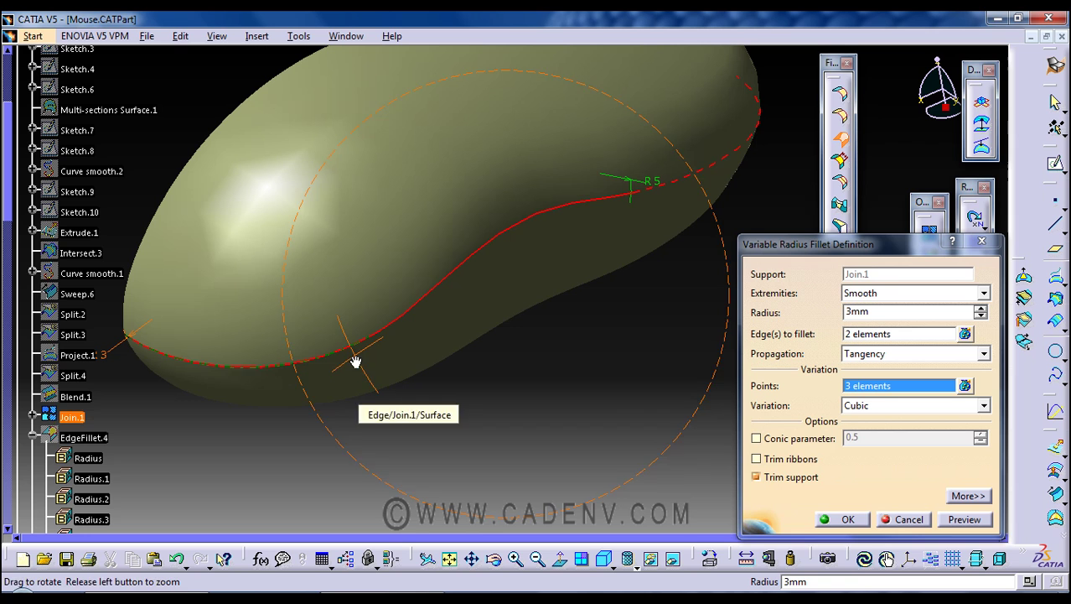
click(514, 223)
drag(520, 228, 568, 258)
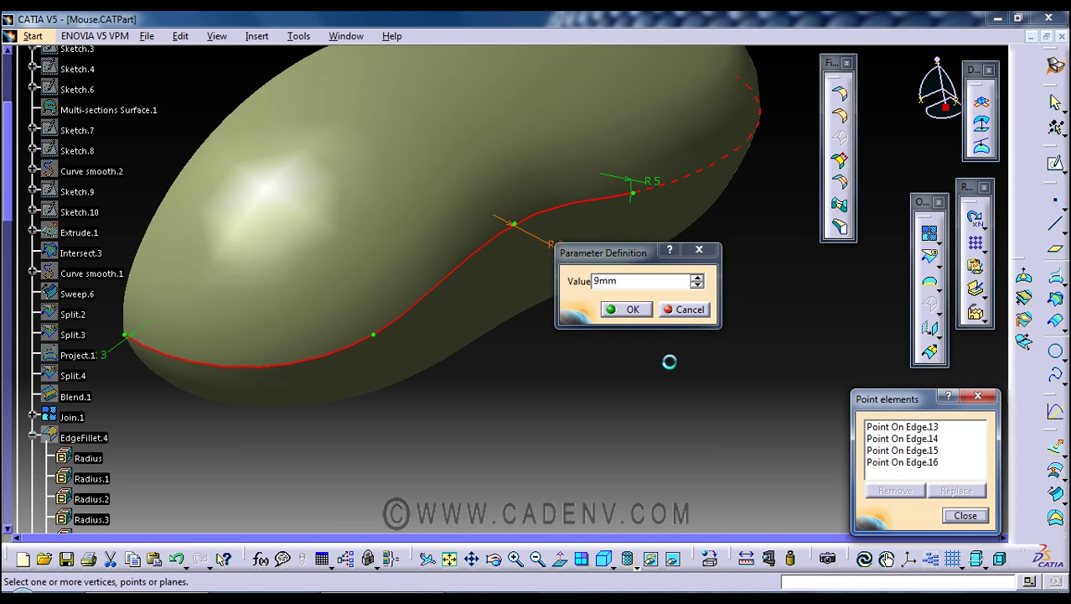
text(9mm)
key(Return)
Remove the 5 mm variation point lying between the 3 mm and 9 mm points on the edge.
middle_drag(502, 363, 538, 352)
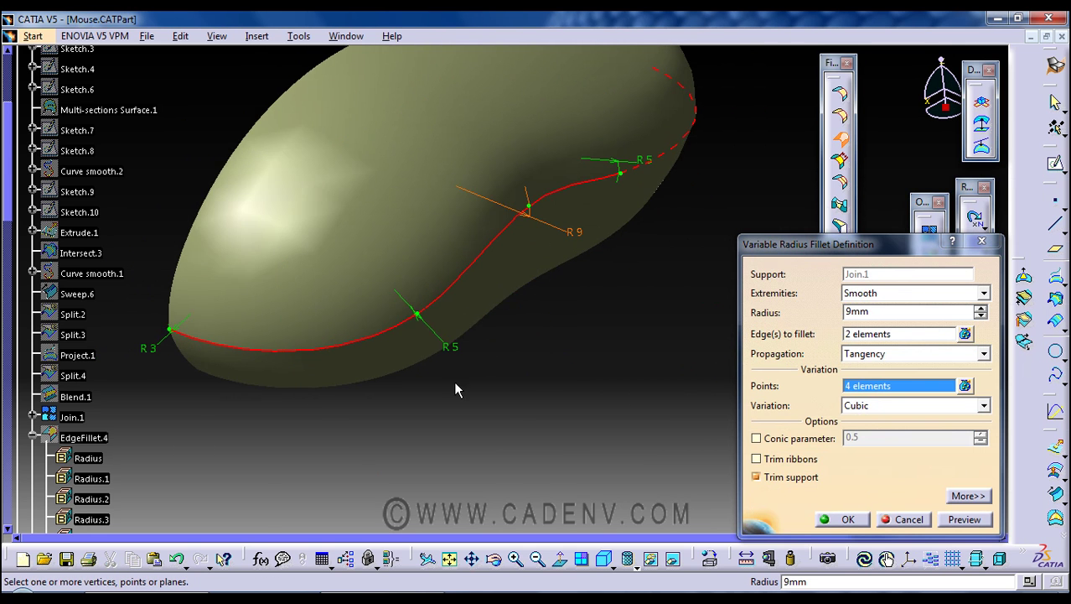
mouse_move(454, 383)
middle_down()
mouse_move(547, 385)
mouse_move(517, 371)
mouse_move(469, 380)
middle_up()
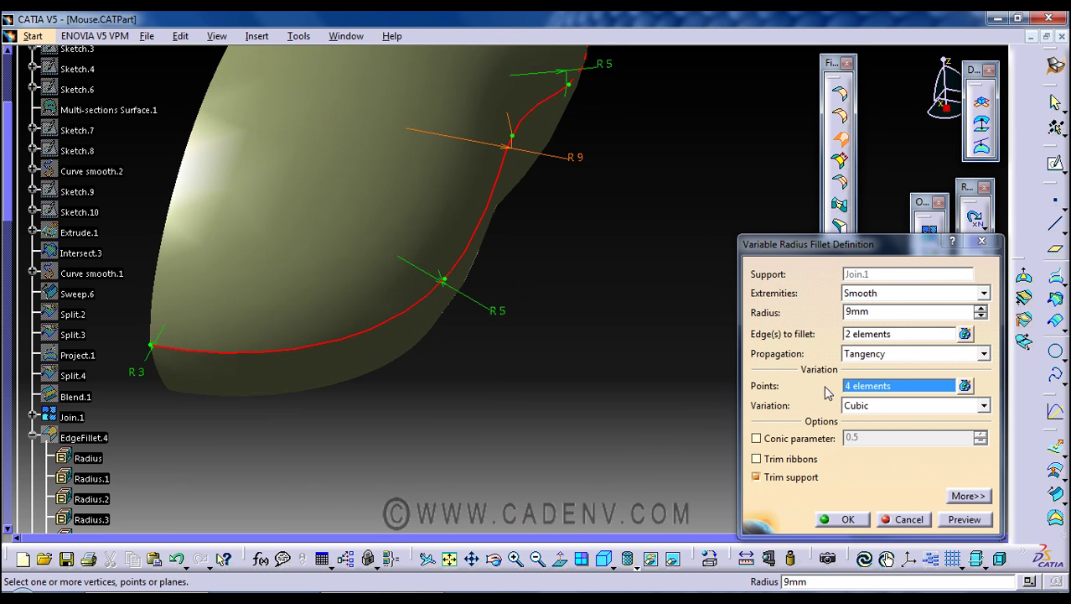
click(965, 386)
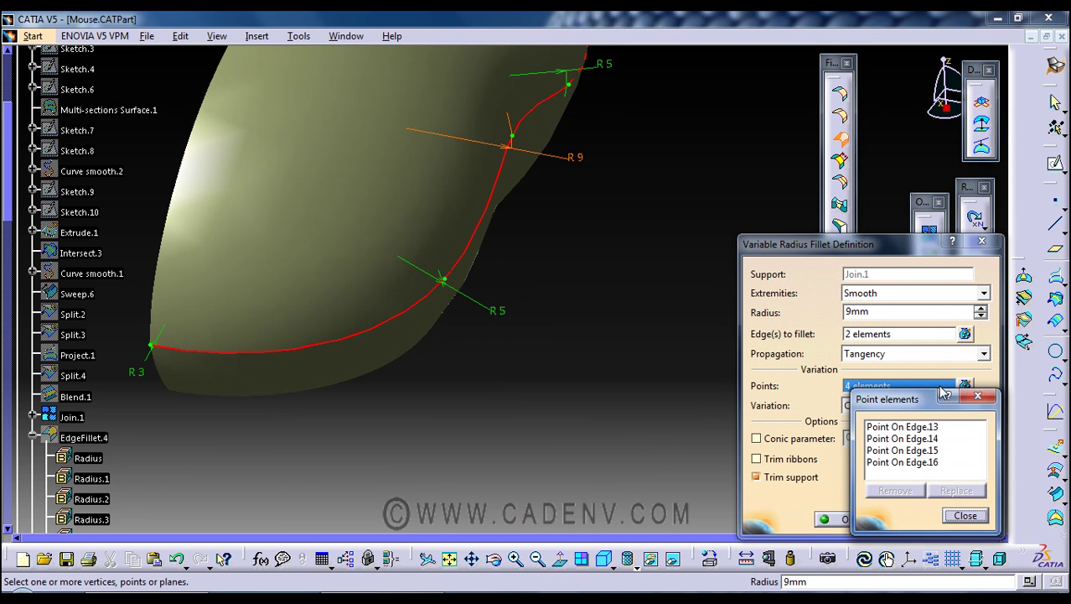
click(445, 281)
middle_drag(459, 387, 479, 365)
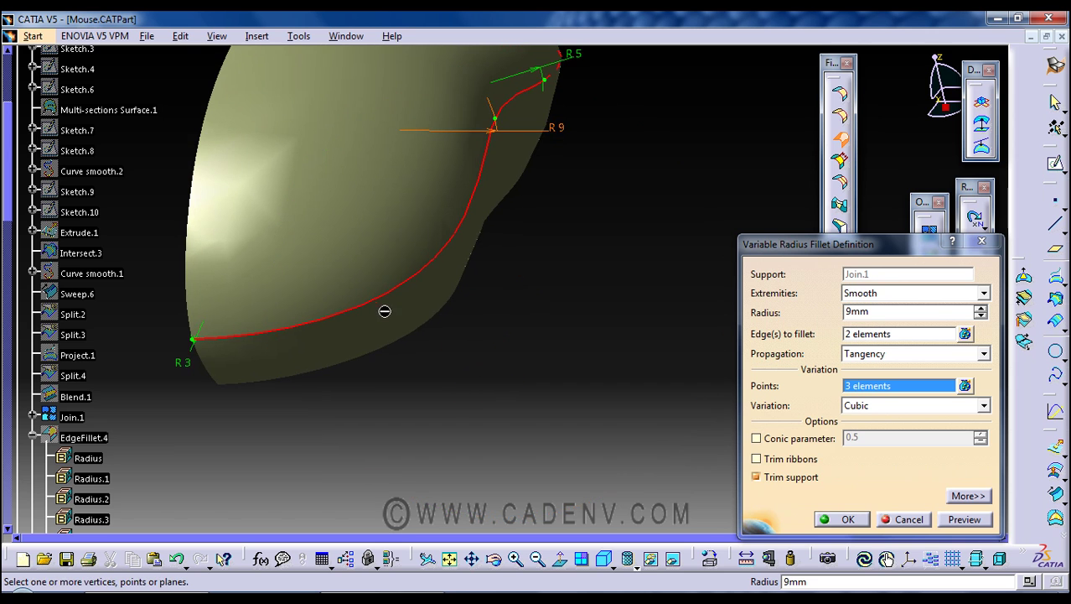
Place a new variation point between the 3 mm and 9 mm points and set its radius to 5 mm.
middle_drag(388, 306, 459, 376)
click(476, 329)
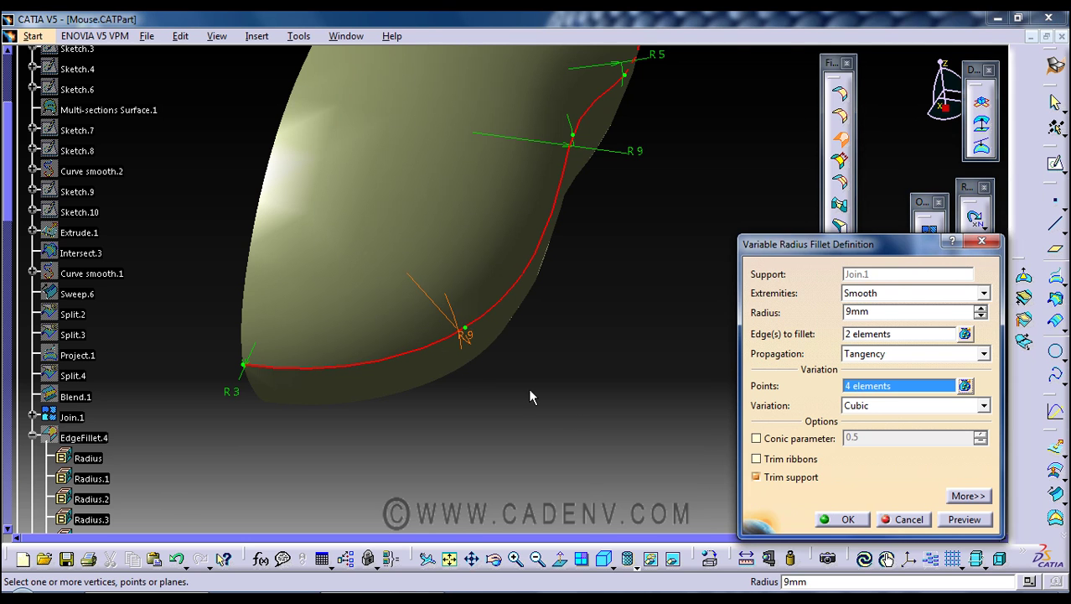
mouse_move(570, 412)
middle_down()
mouse_move(448, 364)
mouse_move(470, 382)
middle_up()
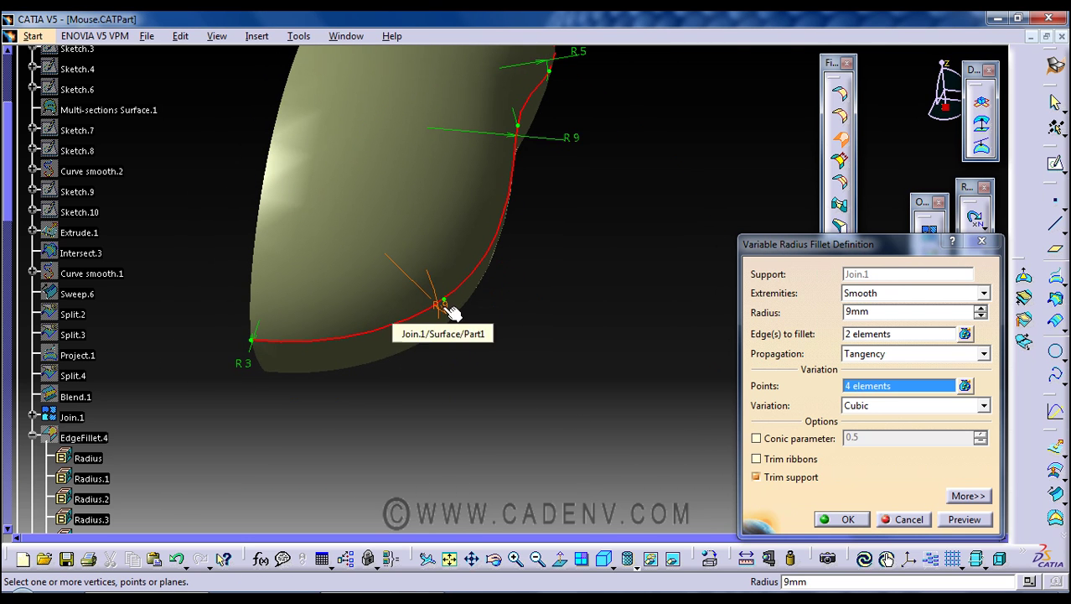
drag(447, 306, 472, 327)
double_click(490, 330)
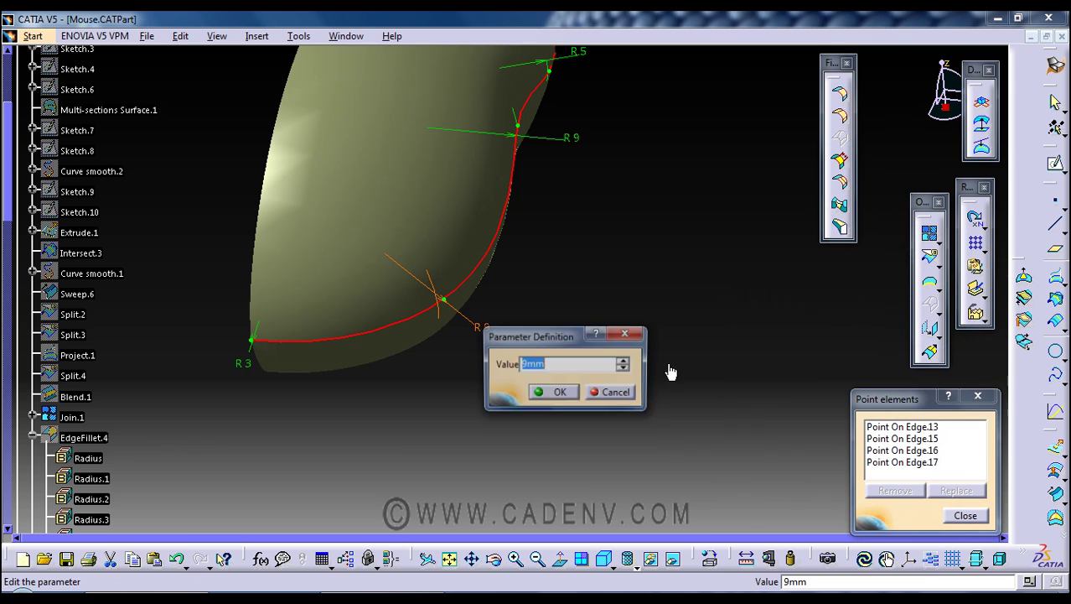
text(5)
key(Return)
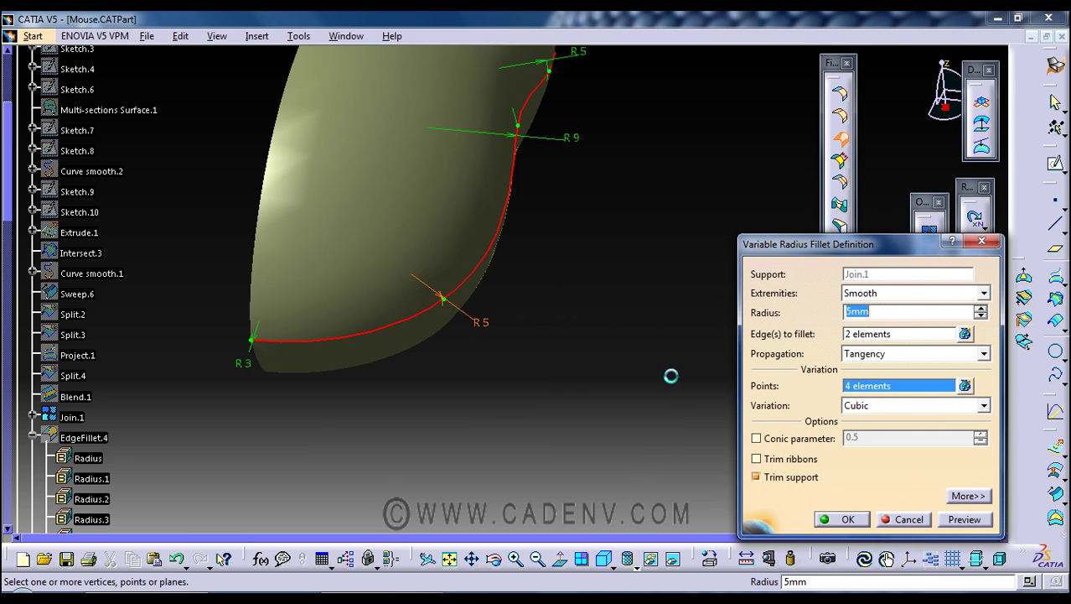
Replace the variation point beyond the 9 mm one with a new 5 mm point nearer the far end of the edge.
middle_drag(646, 225, 521, 313)
click(516, 310)
middle_drag(587, 329, 536, 288)
click(538, 286)
middle_drag(462, 344, 547, 283)
double_click(545, 271)
drag(547, 270, 592, 297)
double_click(594, 305)
click(664, 369)
middle_drag(541, 375, 566, 339)
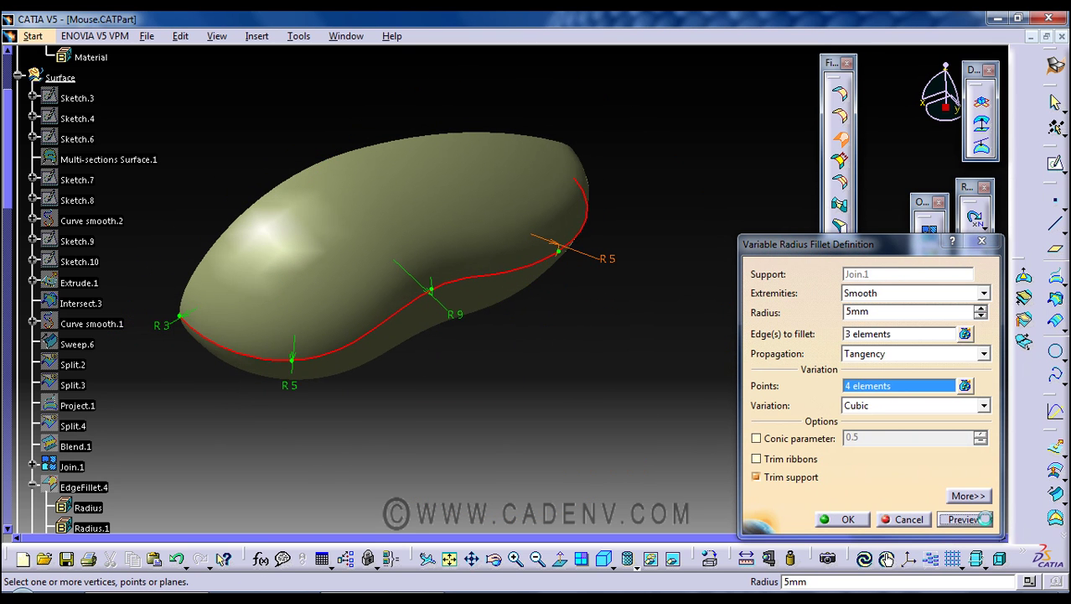
Preview the fillet and set the radius at the inward-curving section's point to 15 mm.
click(973, 520)
middle_drag(591, 434, 621, 361)
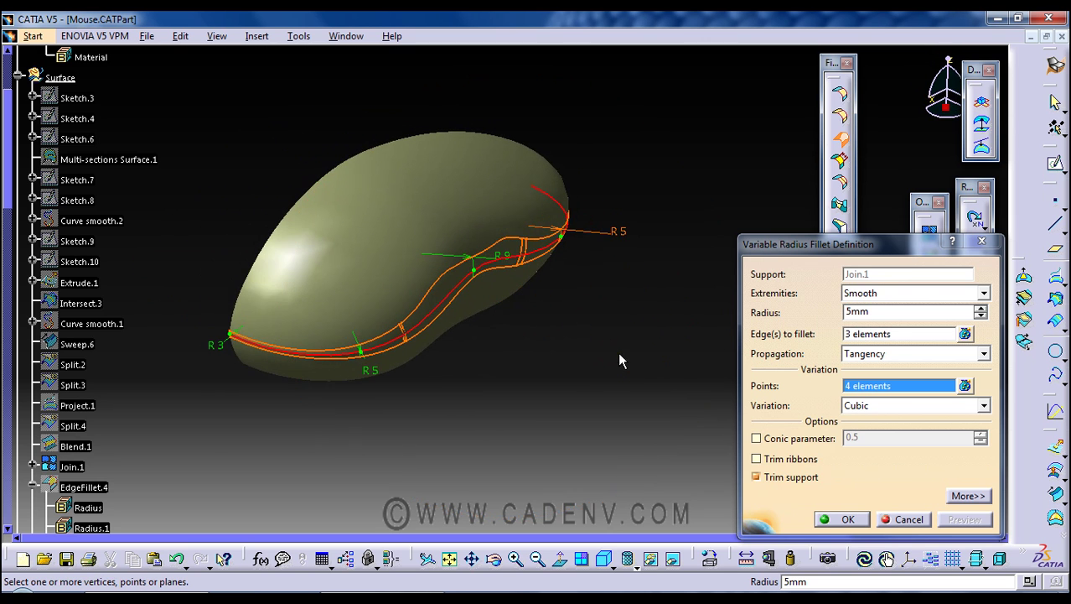
double_click(511, 260)
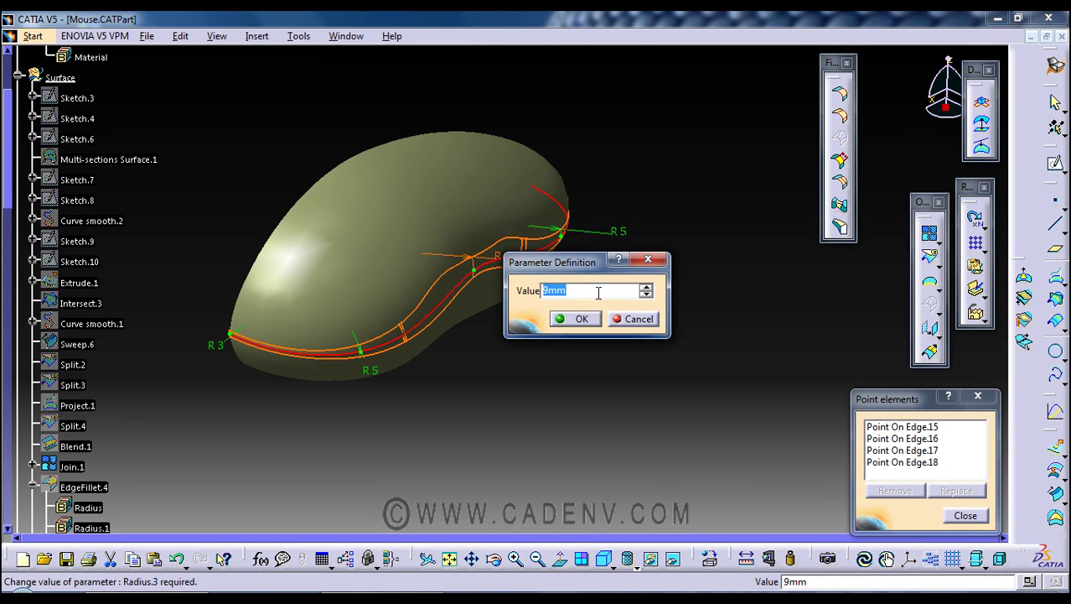
key(Return)
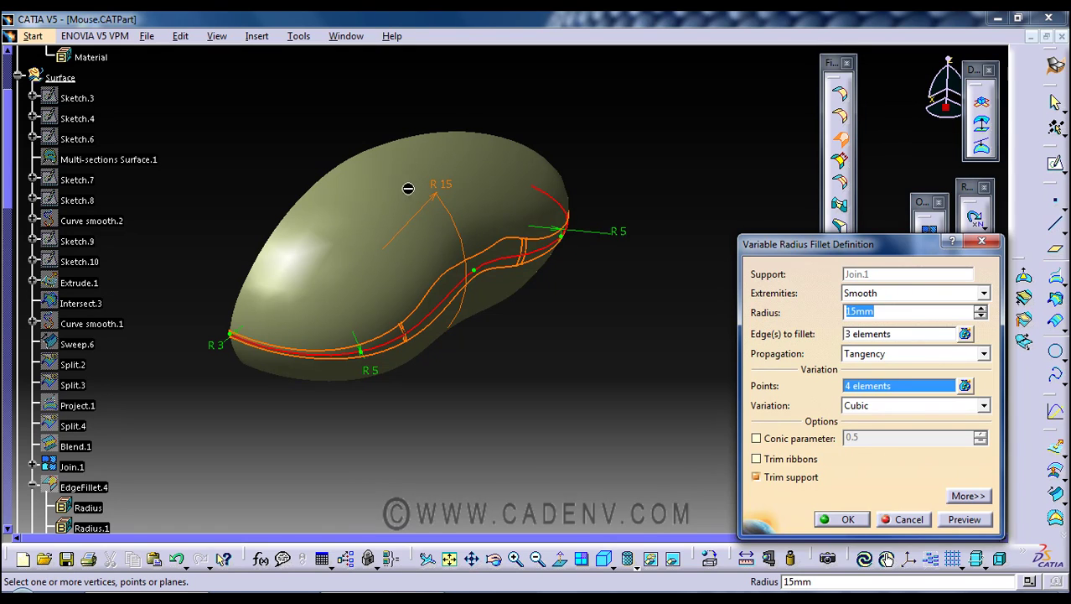
Set the radius at the inward-curving section's point to 12 mm and preview the fillet.
double_click(427, 183)
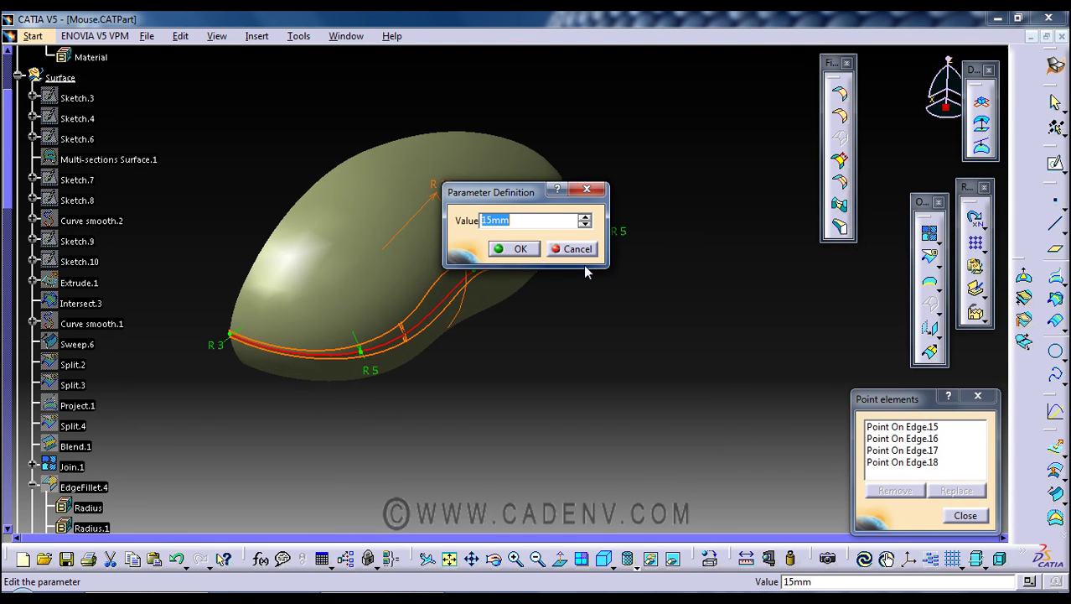
text(12)
key(Return)
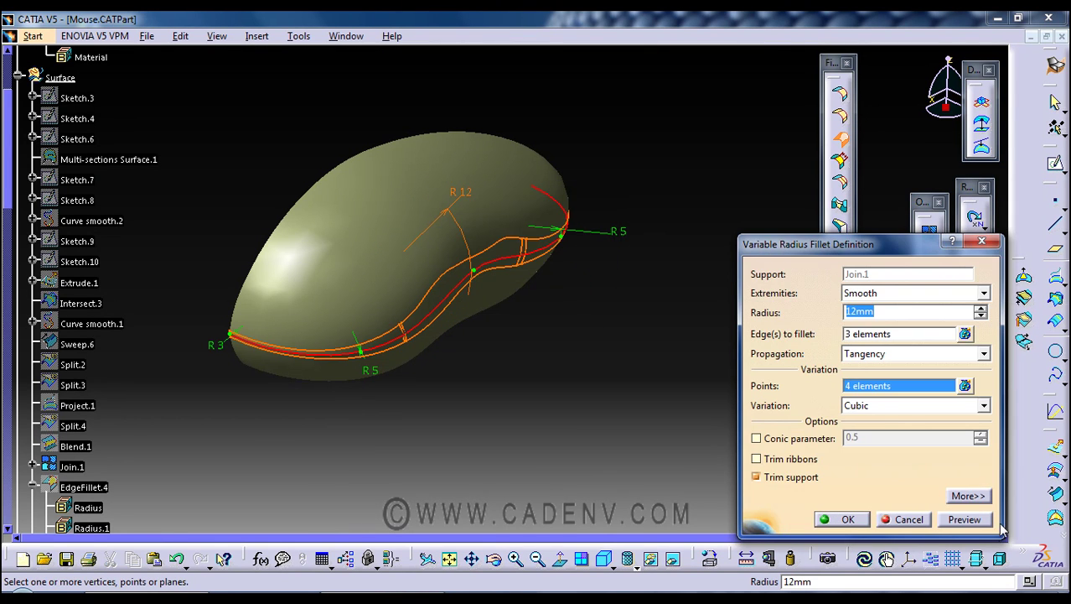
click(974, 521)
middle_drag(582, 394, 534, 379)
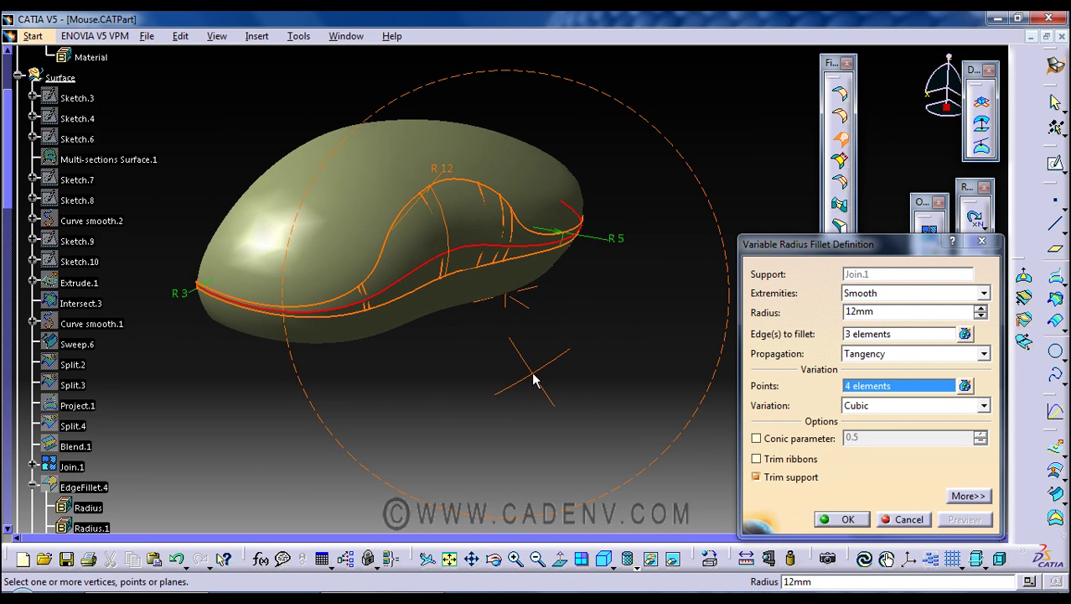
Set the radius at the inward-curving section's point to 10 mm and preview the fillet.
double_click(445, 171)
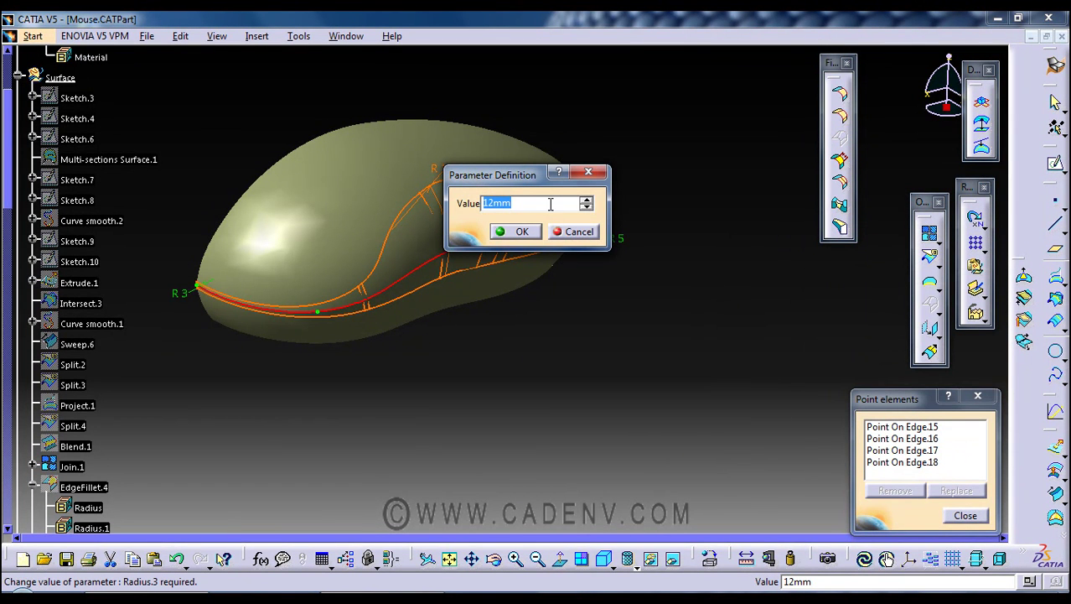
key(Return)
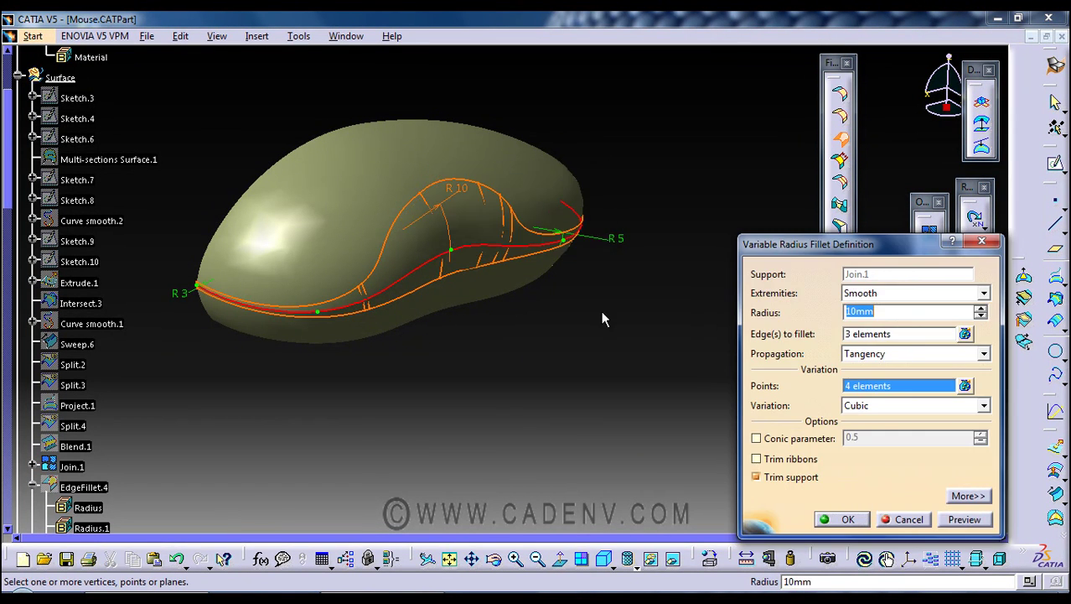
click(962, 521)
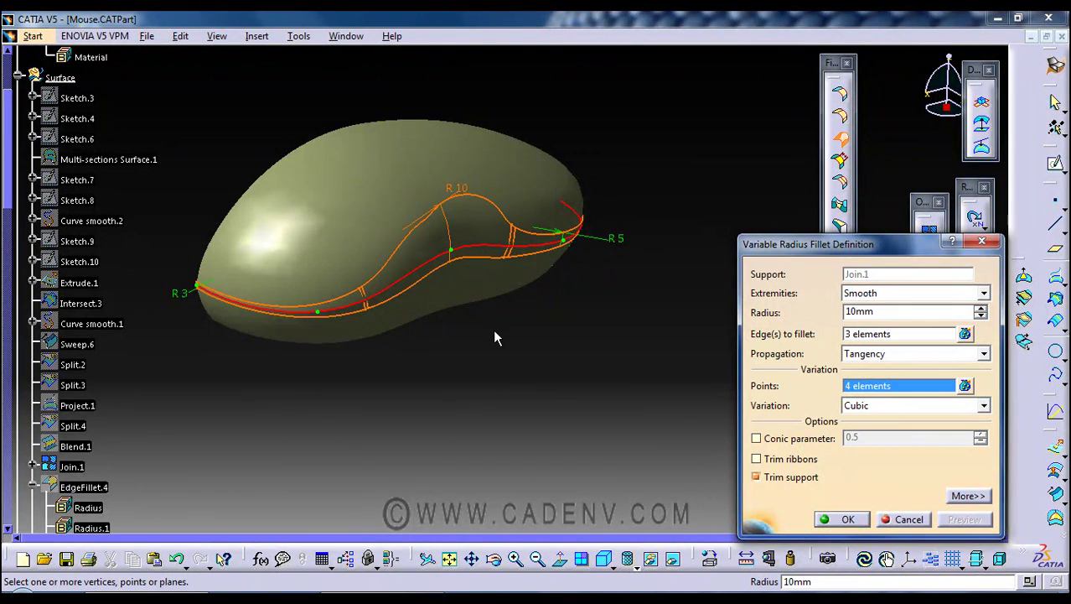
middle_drag(492, 335, 420, 325)
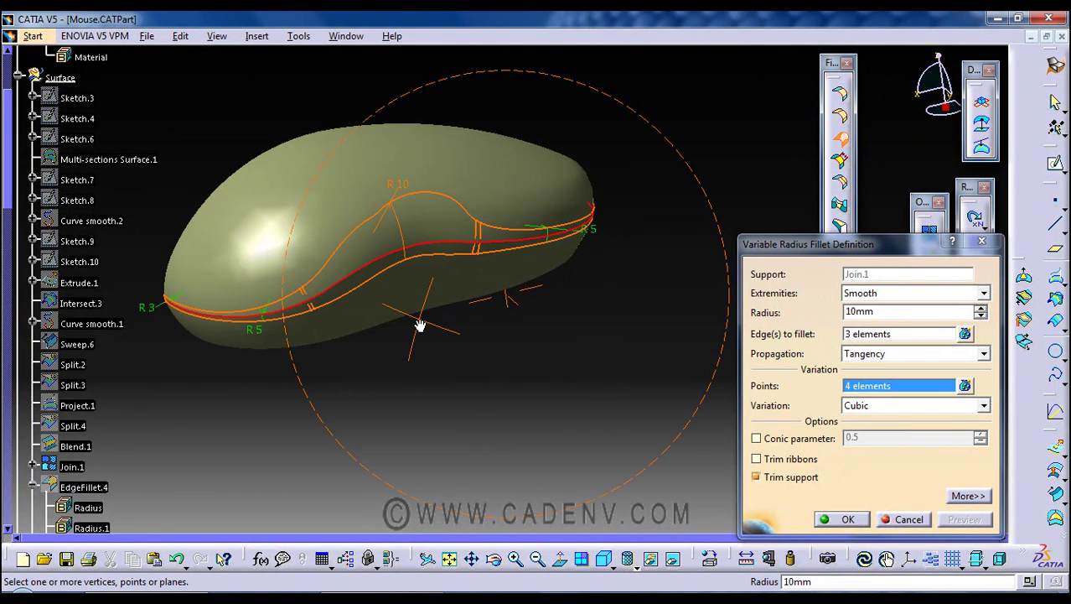
middle_drag(554, 346, 507, 364)
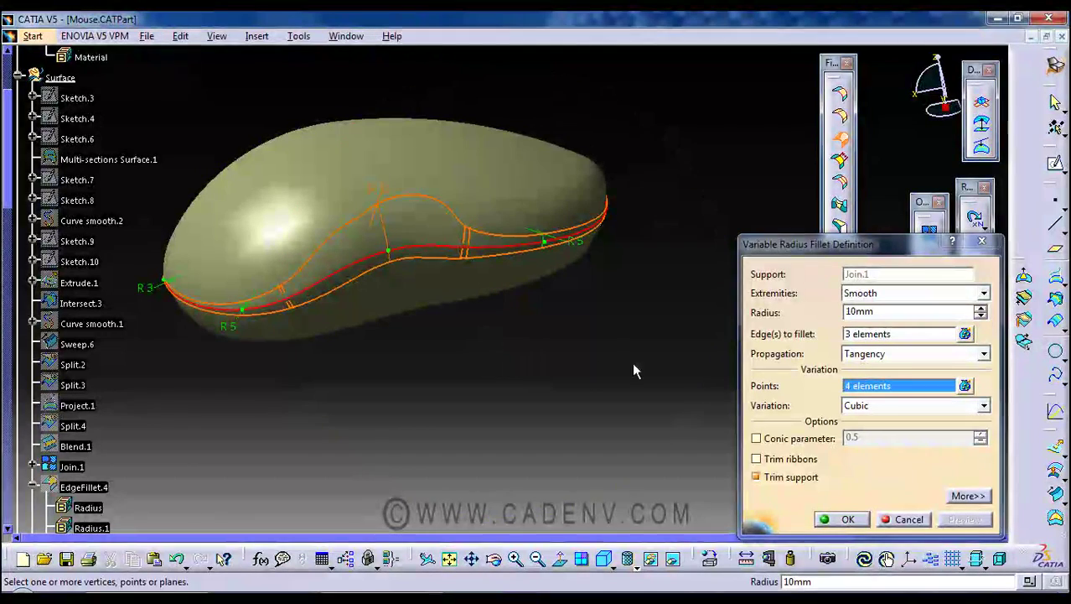
Set the radius at the variation point near the far end, beyond the 10 mm point, to 6 mm and preview the fillet.
click(965, 385)
middle_drag(449, 319, 414, 346)
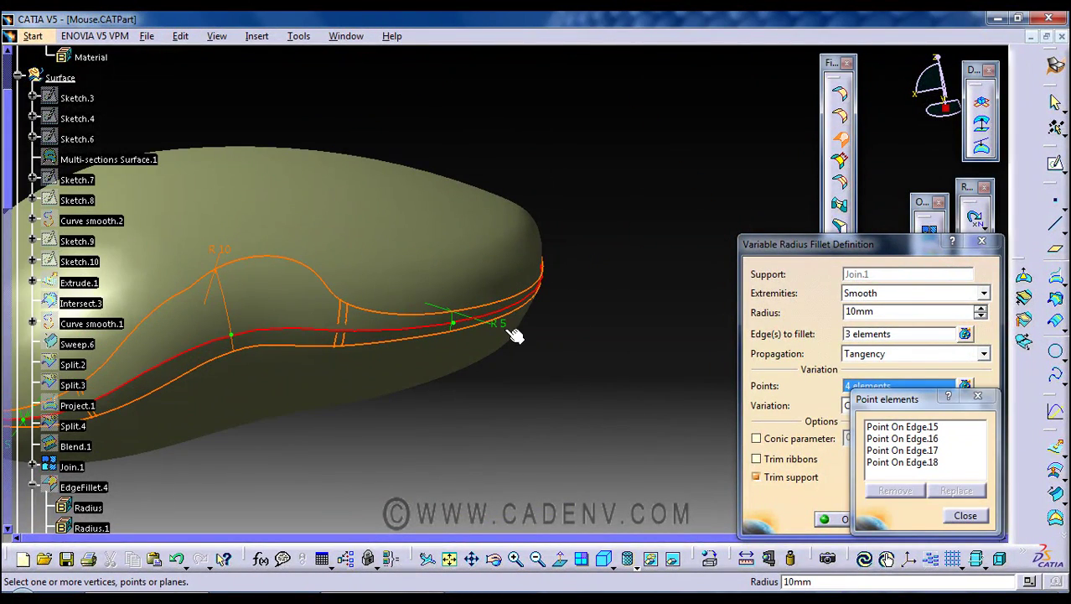
click(965, 515)
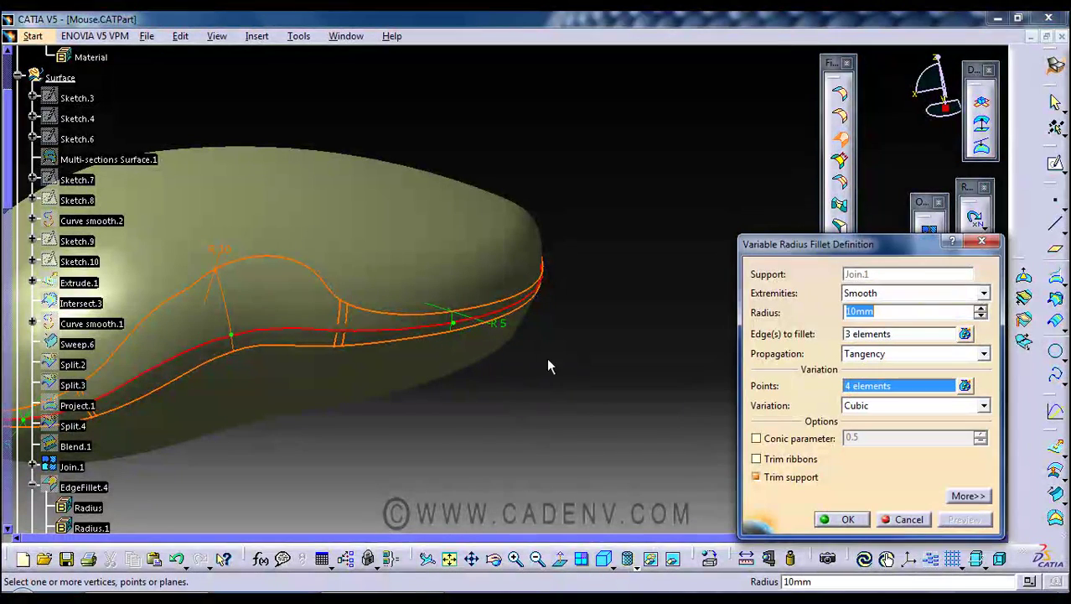
double_click(497, 323)
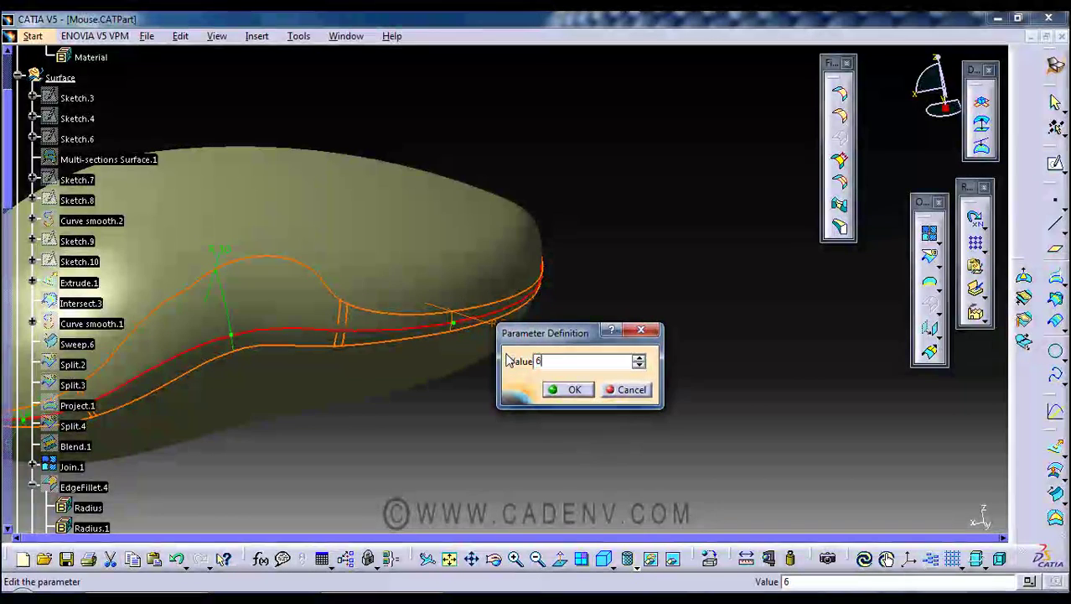
click(587, 394)
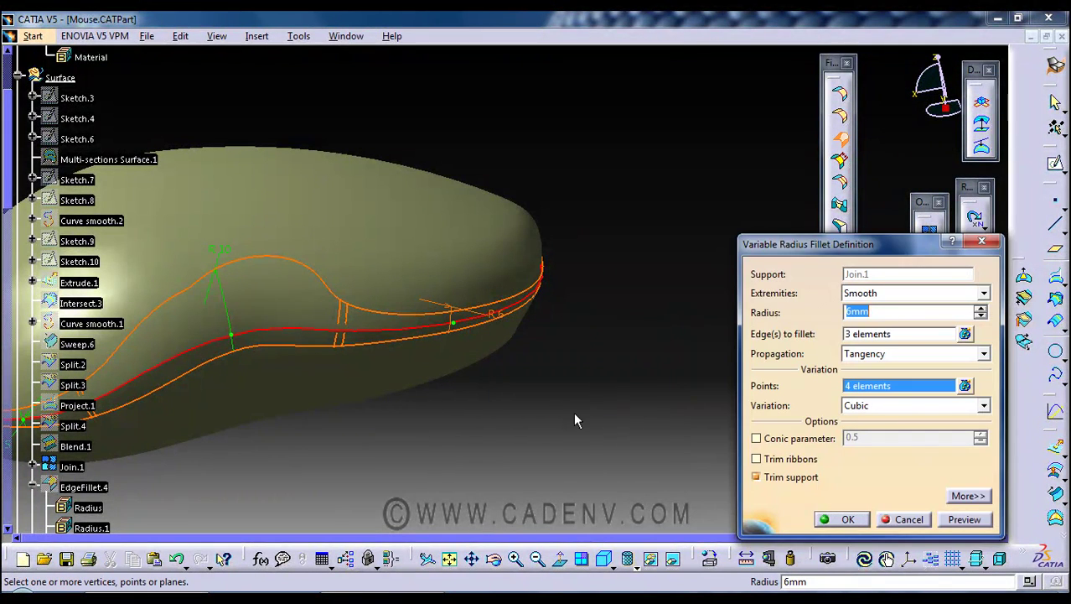
click(985, 519)
middle_drag(641, 407, 564, 362)
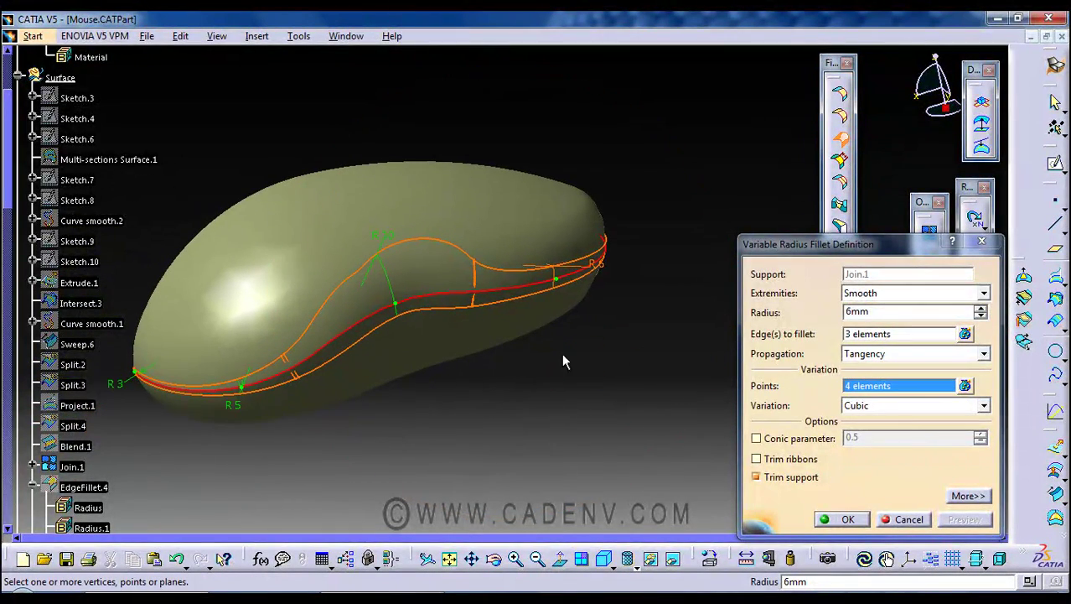
Set the radius at the point between the 3 mm and 10 mm points to 7 mm, preview, and create the variable radius fillet.
double_click(242, 404)
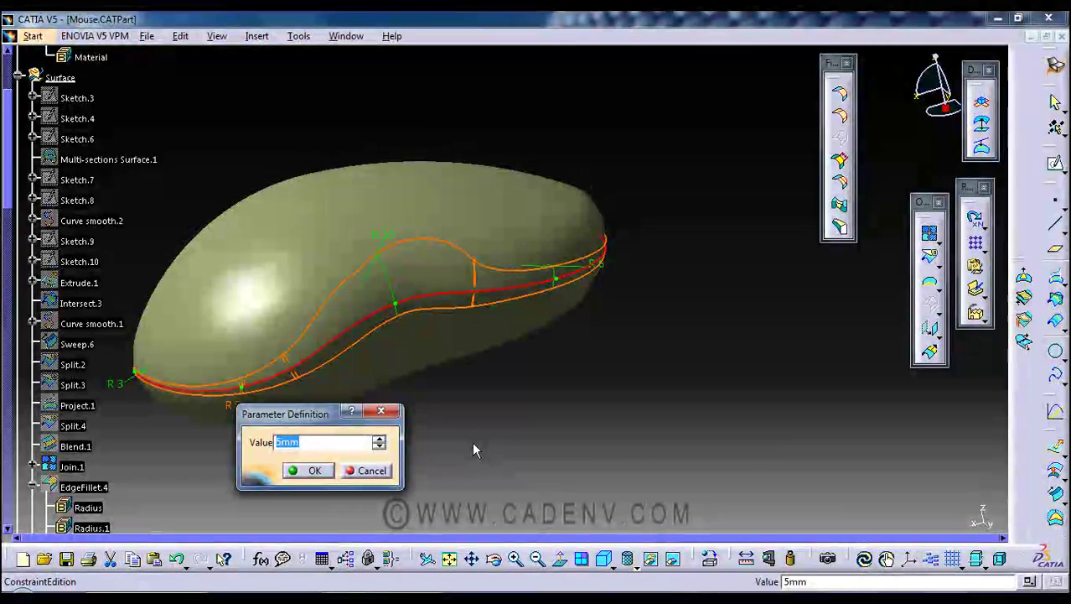
text(7)
click(315, 471)
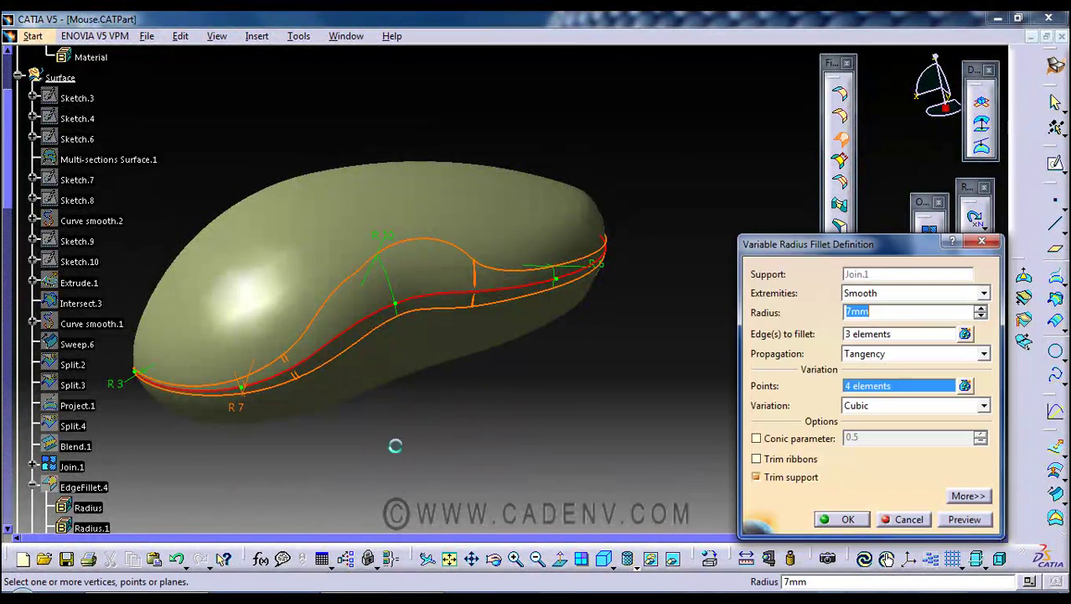
click(964, 520)
middle_drag(550, 408, 580, 378)
click(846, 519)
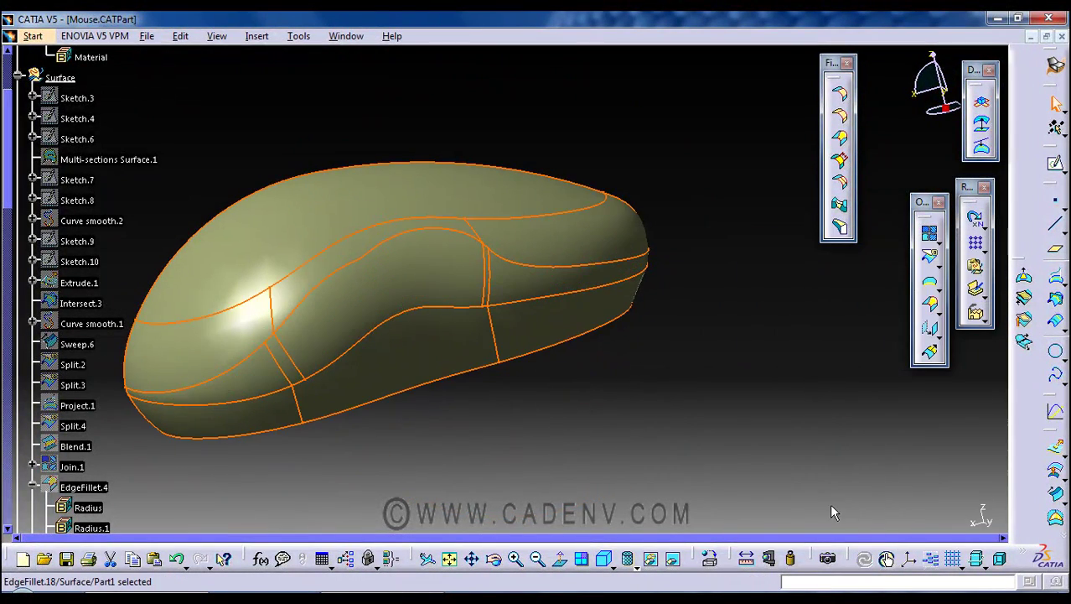
click(518, 409)
middle_drag(519, 410, 500, 363)
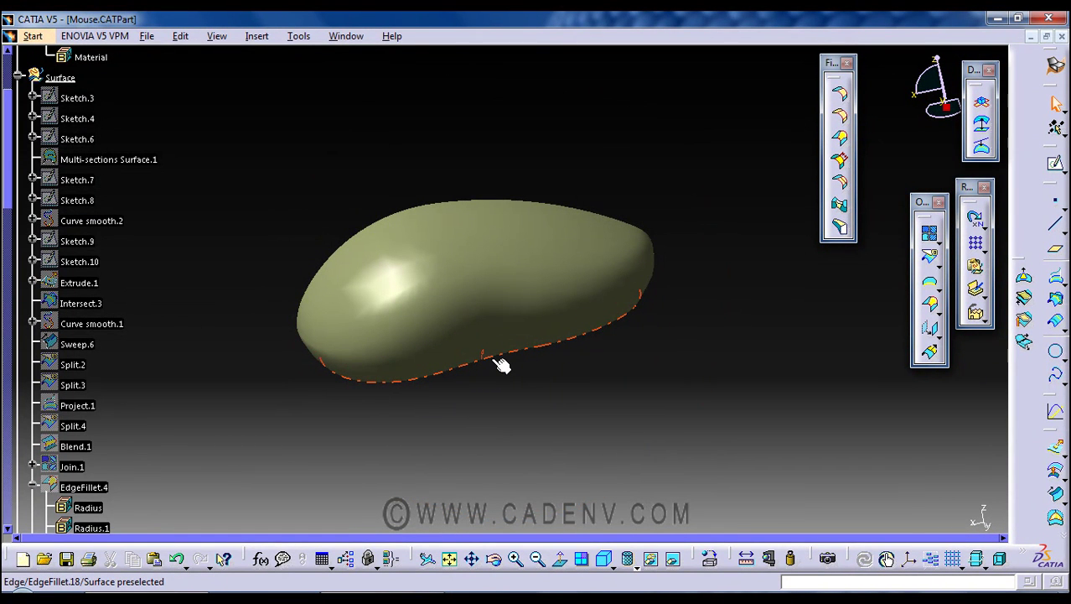